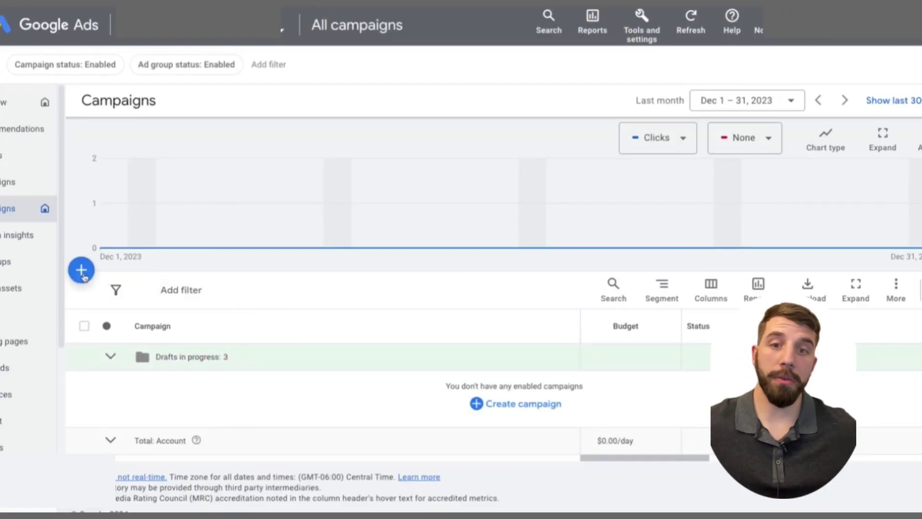
Start a new campaign from the + menu in the Campaigns view
left_click(82, 270)
left_click(120, 277)
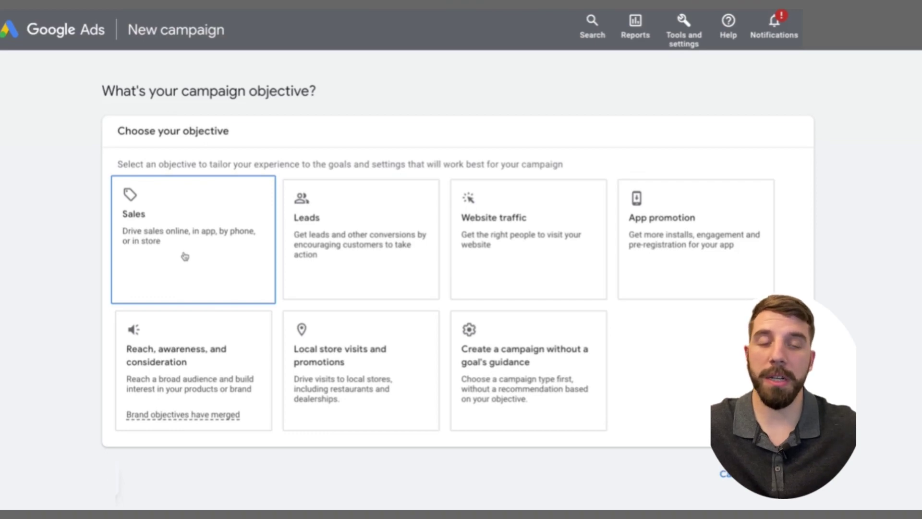
Choose Sales as the objective and Performance Max as the campaign type
left_click(185, 256)
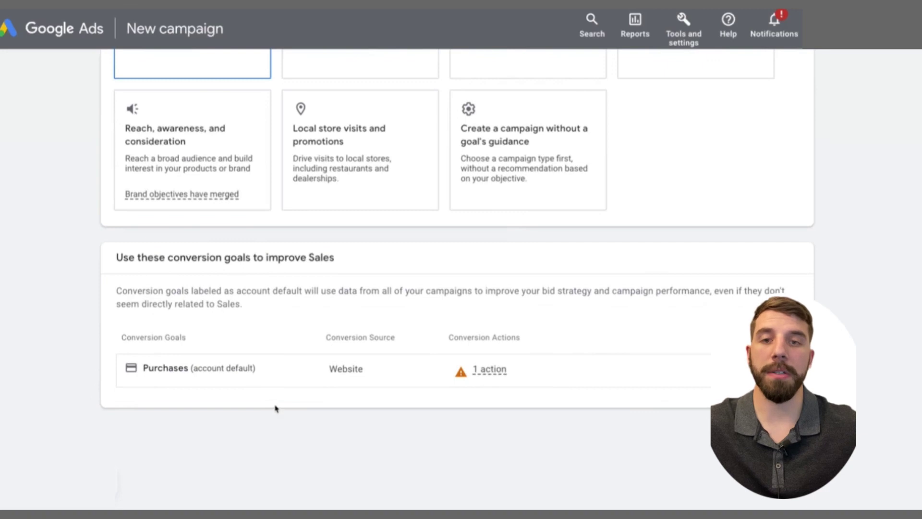
mouse_move(386, 384)
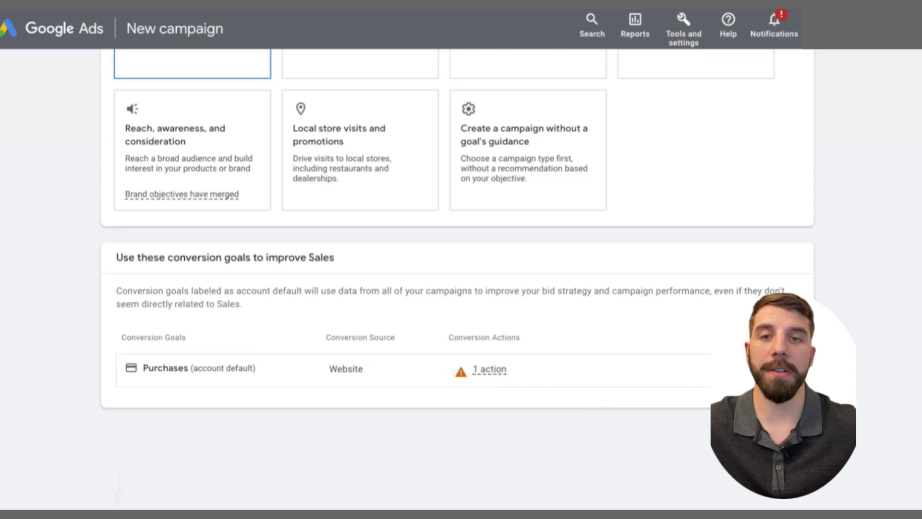
scroll(457, 288, "down", 5)
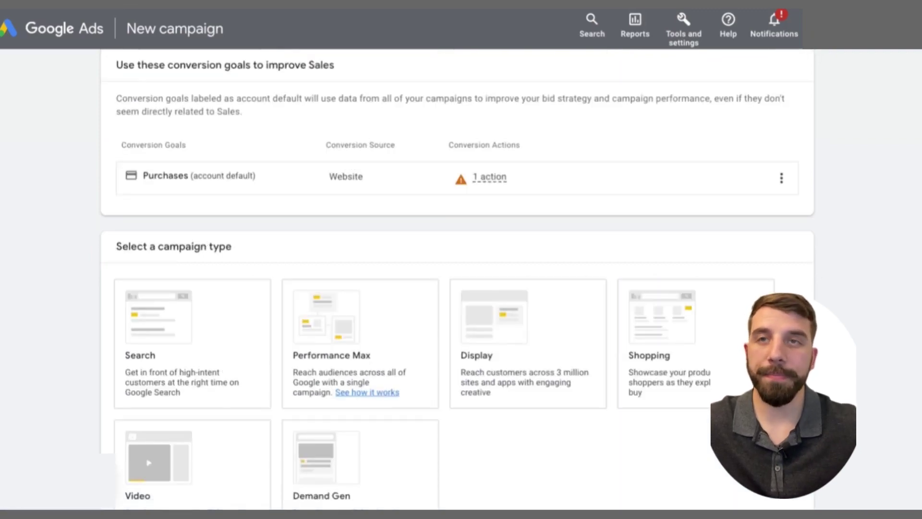
left_click(672, 307)
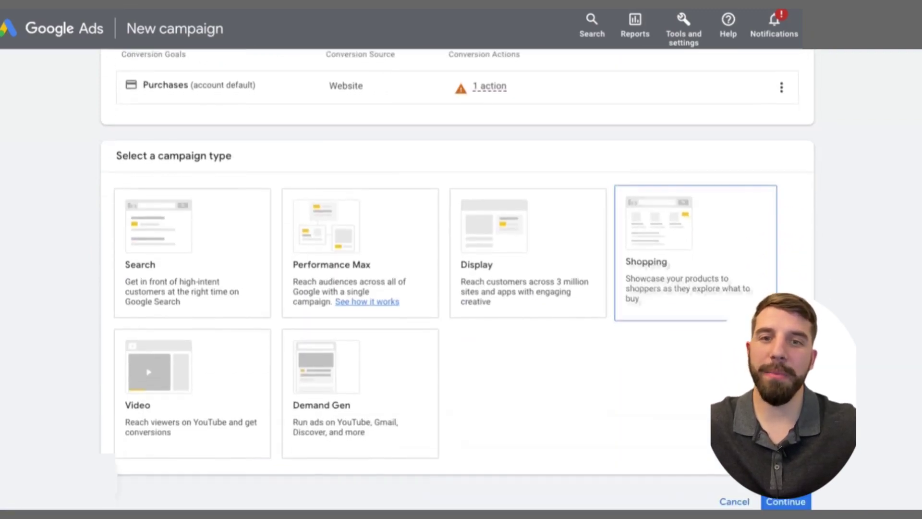
left_click(336, 283)
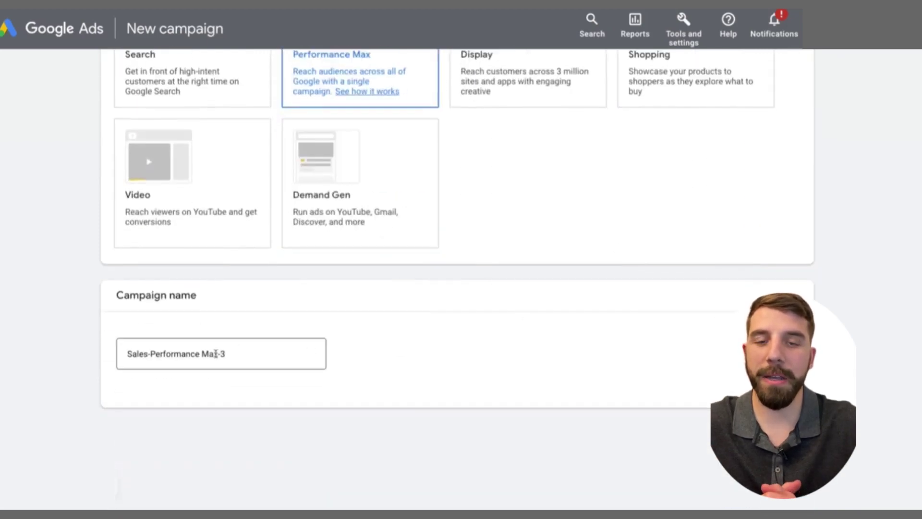
Rename the campaign to 'Ecommerce PMAX'
left_click(216, 353)
key("ctrl+a")
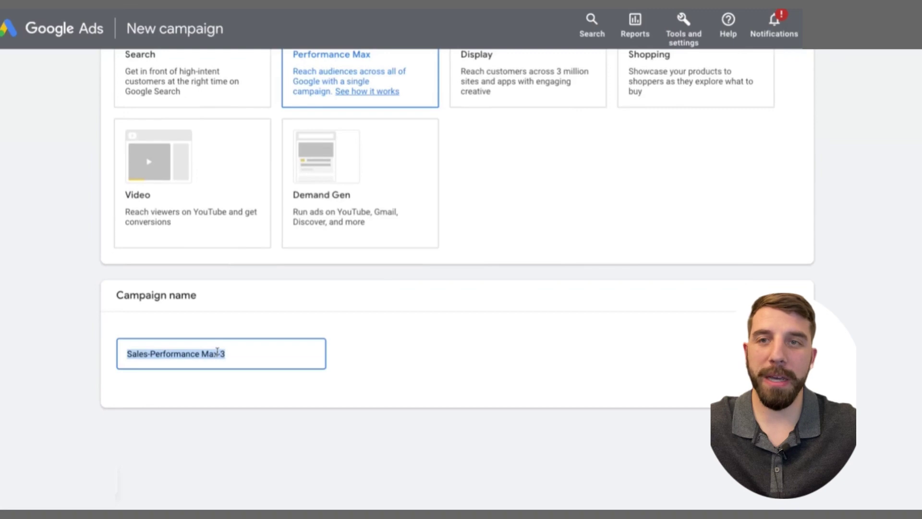
type("Ecommerce PMAX")
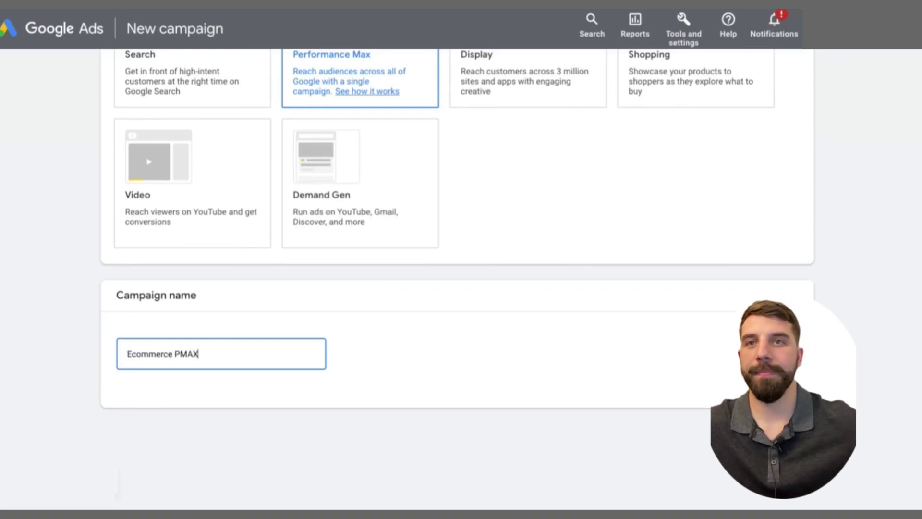
left_click(433, 338)
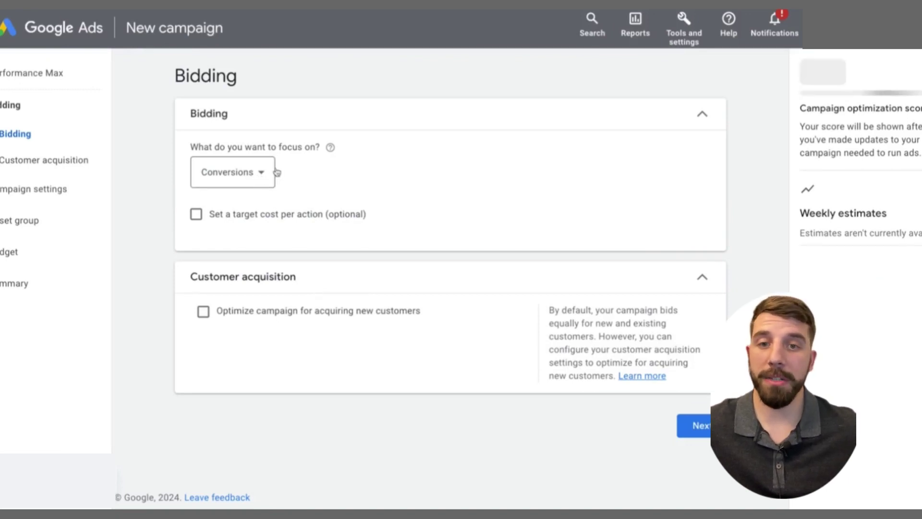
Keep the bidding focus set to Conversions
left_click(259, 173)
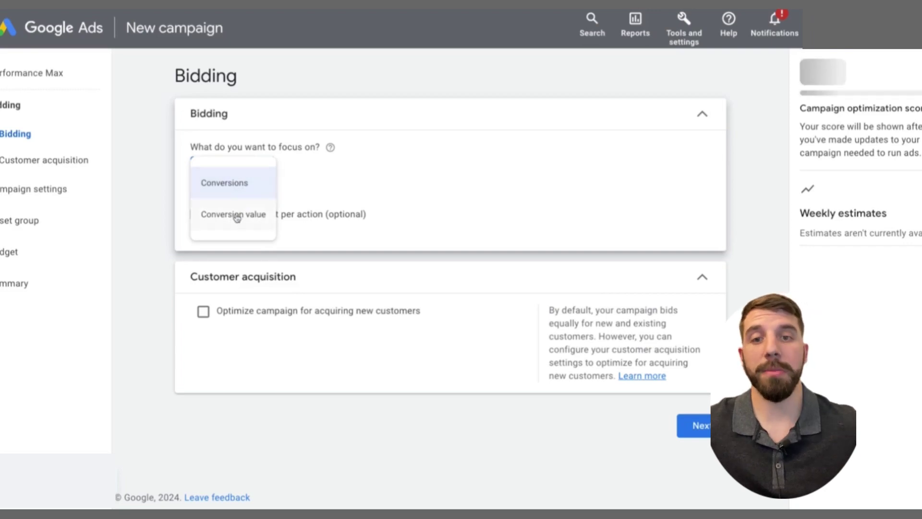
mouse_move(237, 218)
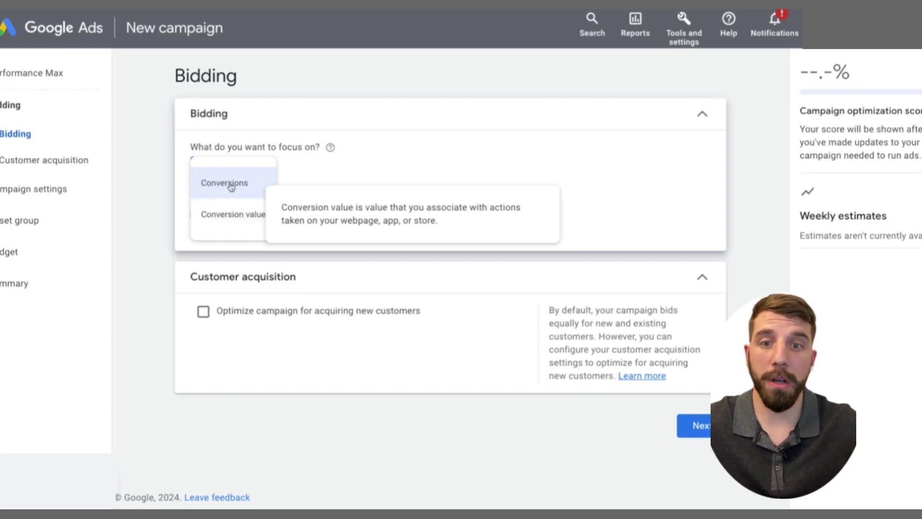
mouse_move(231, 187)
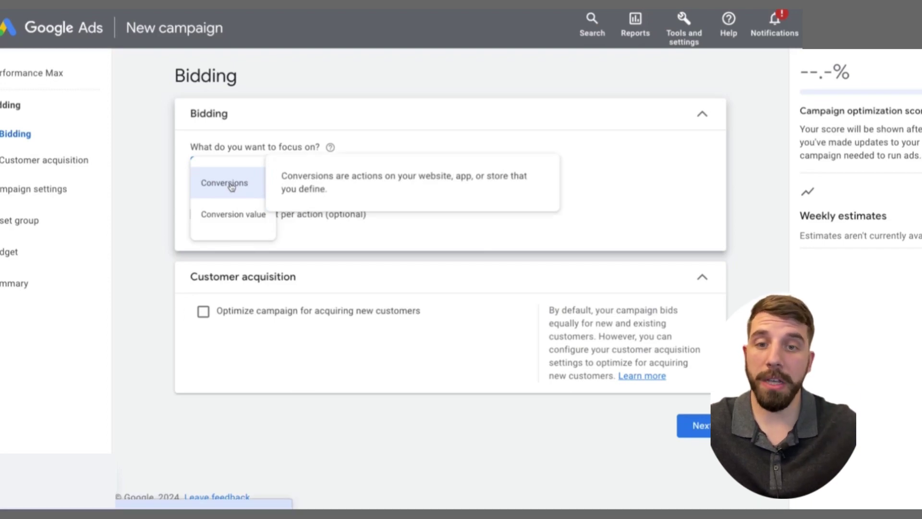
left_click(614, 180)
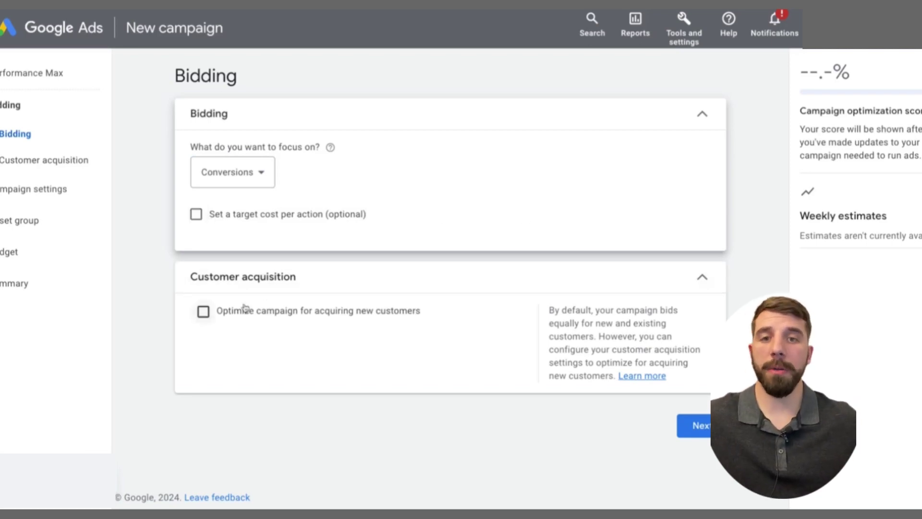
Optimize the campaign for acquiring new customers and open the new-customer value setup
left_click(203, 312)
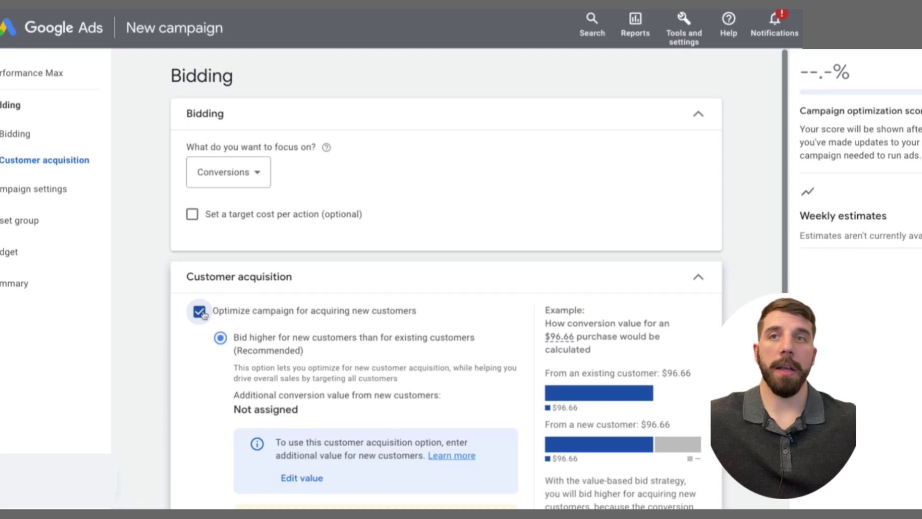
scroll(533, 289, "down", 2)
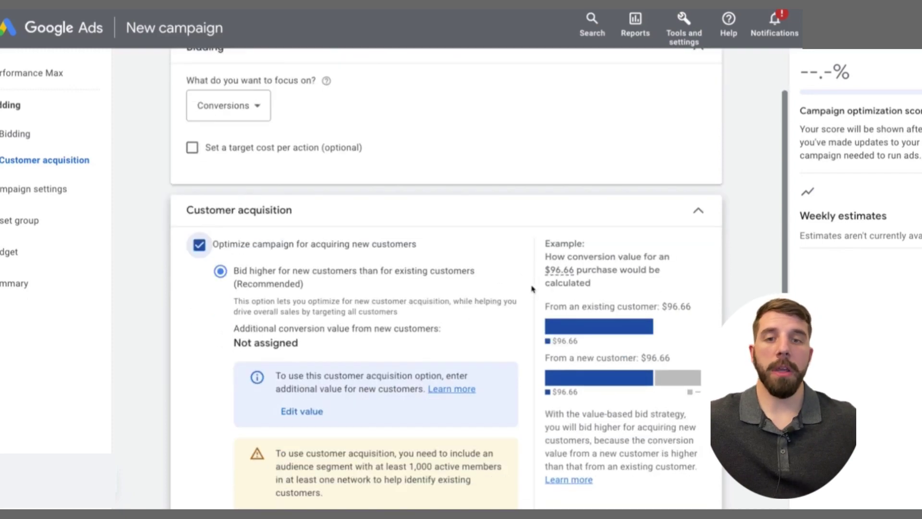
scroll(532, 289, "down", 1)
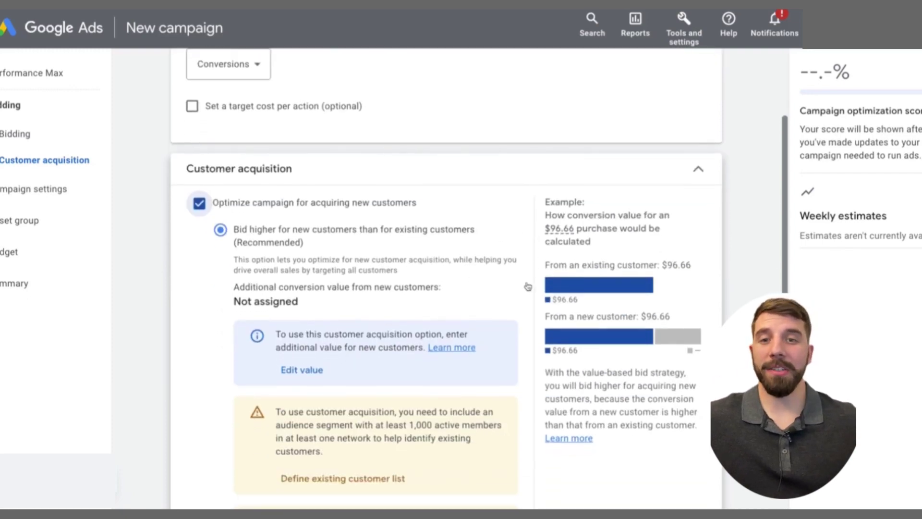
scroll(526, 287, "down", 1)
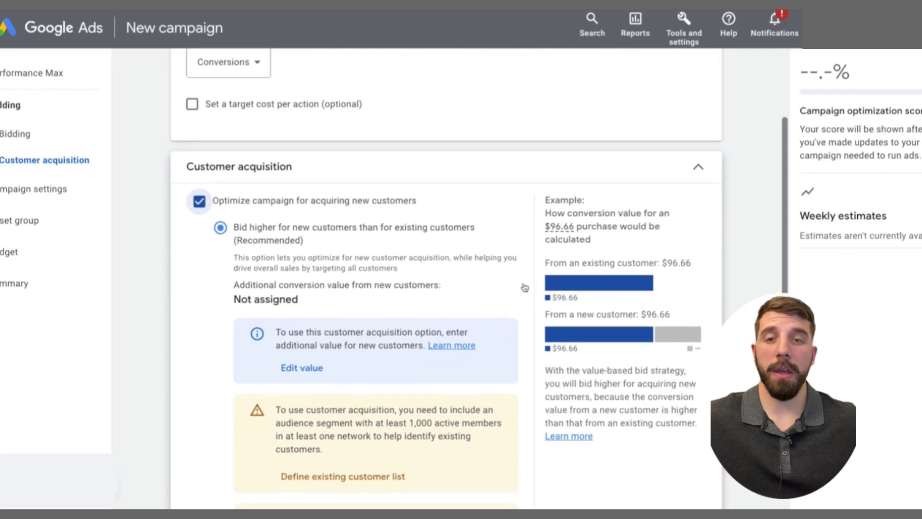
scroll(524, 288, "down", 2)
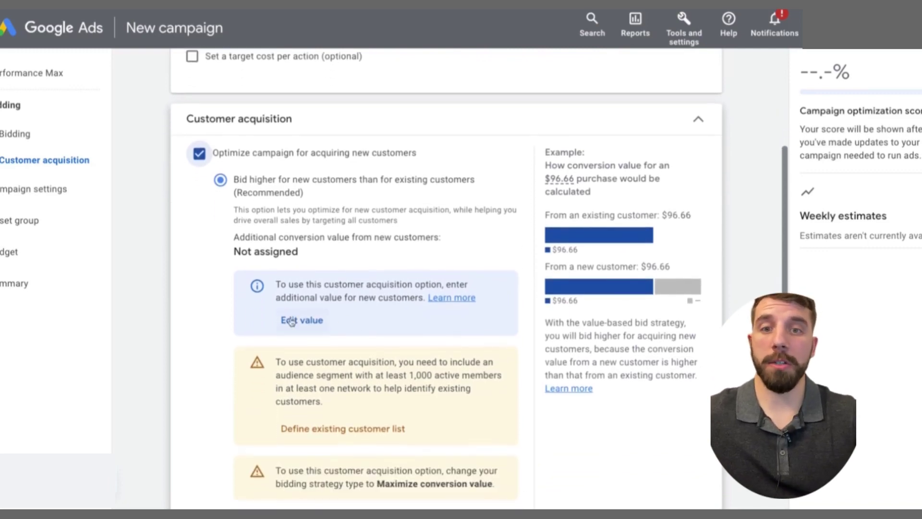
left_click(294, 322)
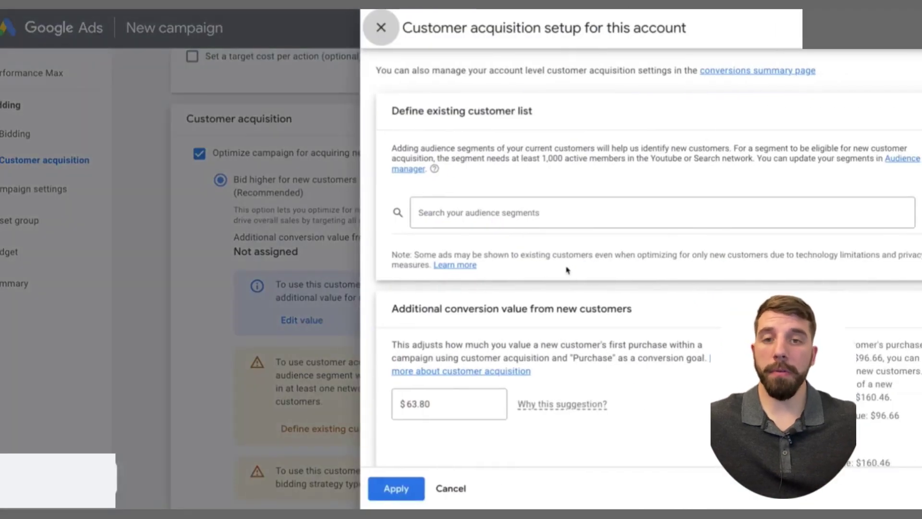
Apply the suggested $63.80 new-customer value and continue to campaign settings
left_click(438, 405)
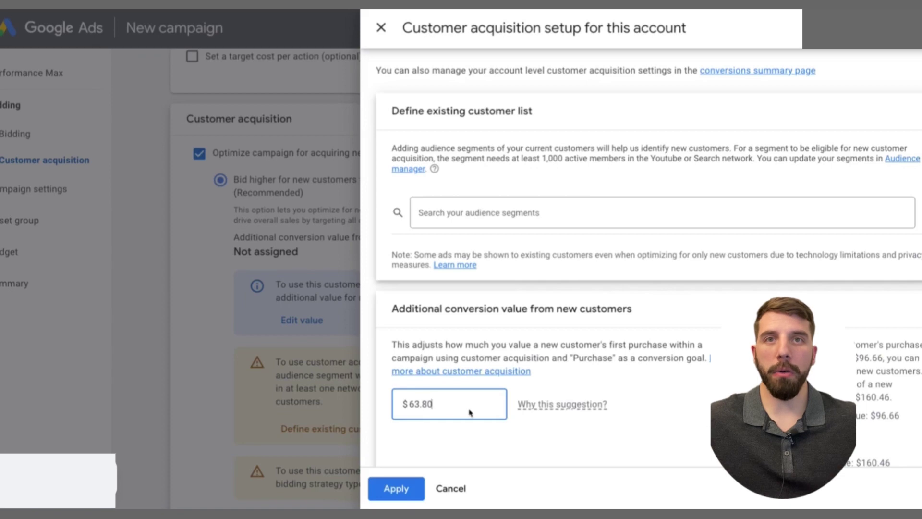
mouse_move(544, 408)
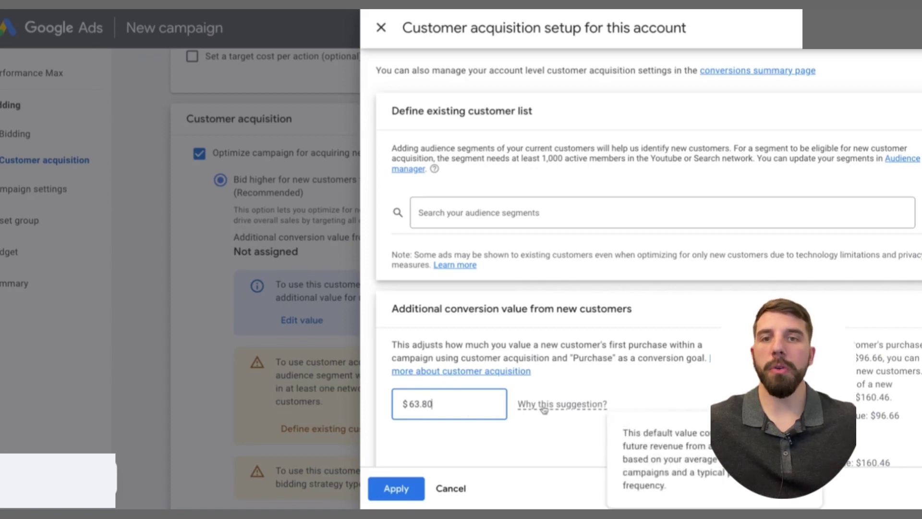
left_click(398, 490)
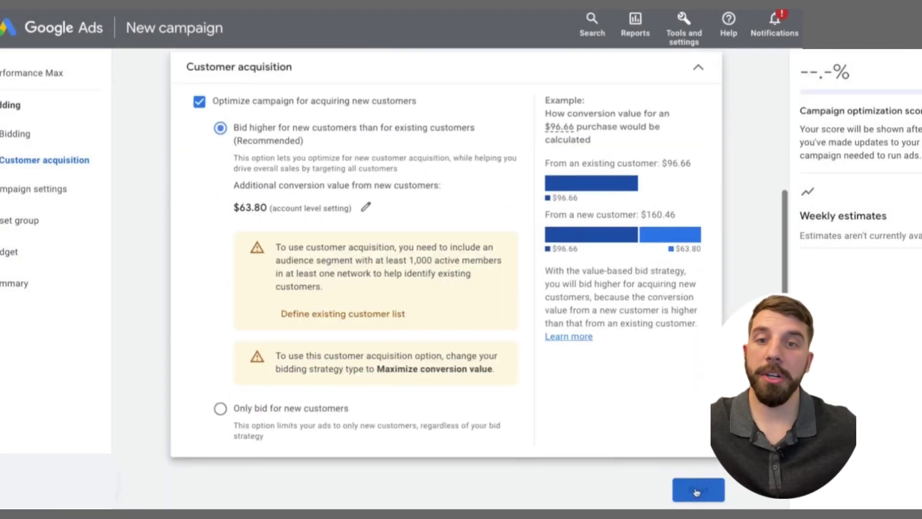
left_click(698, 490)
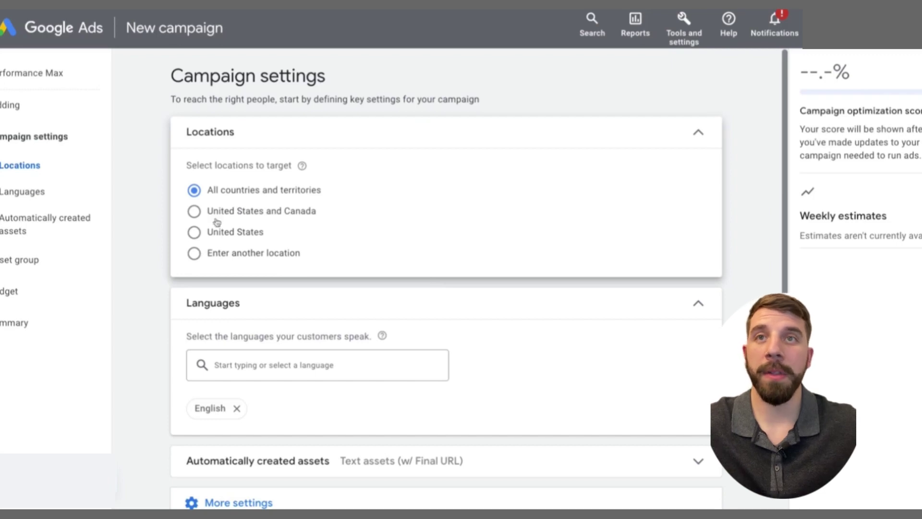
Target a 20 mi radius around Seattle, WA
left_click(193, 254)
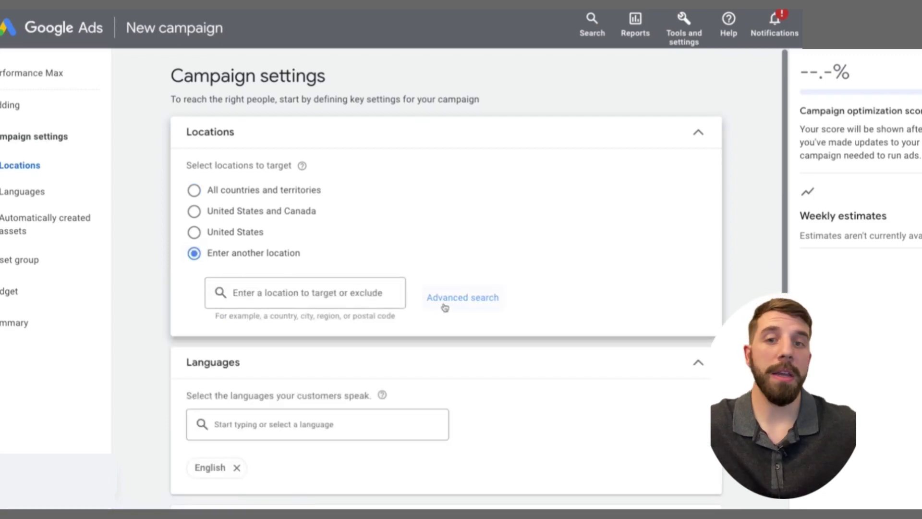
left_click(475, 301)
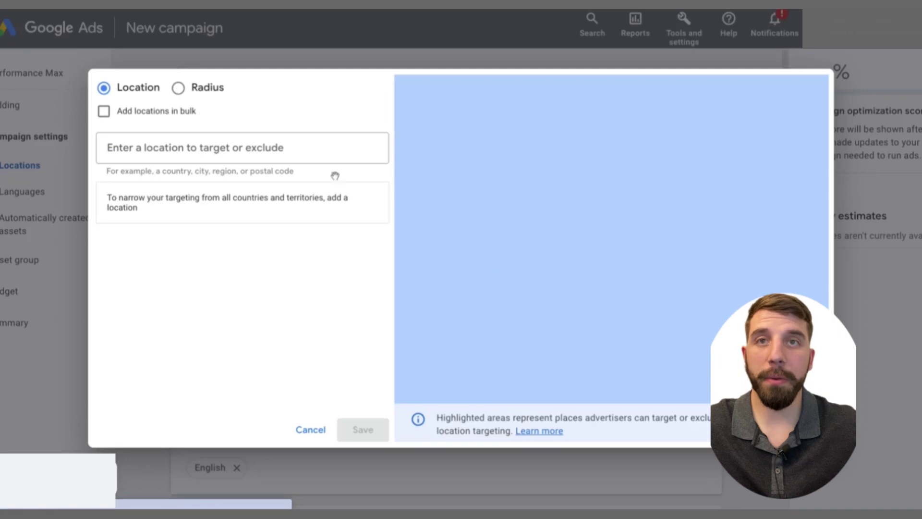
left_click(178, 88)
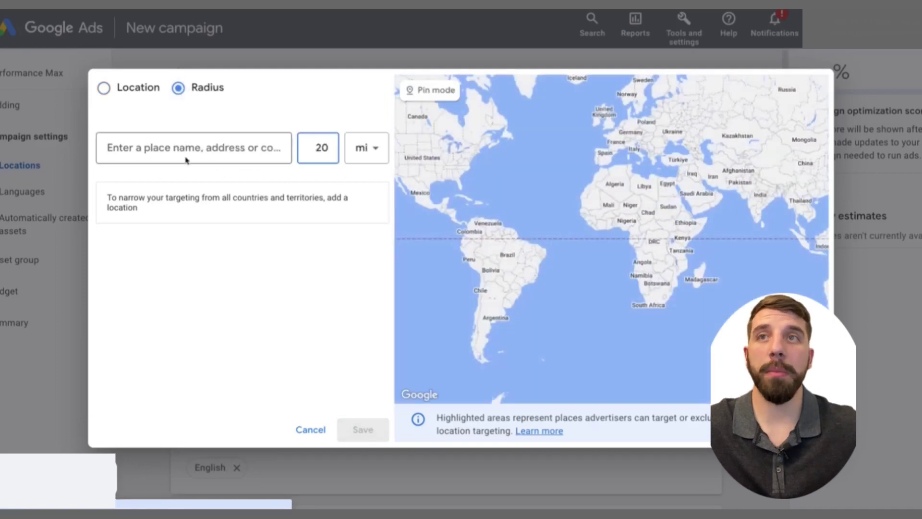
left_click(172, 149)
type("seatt")
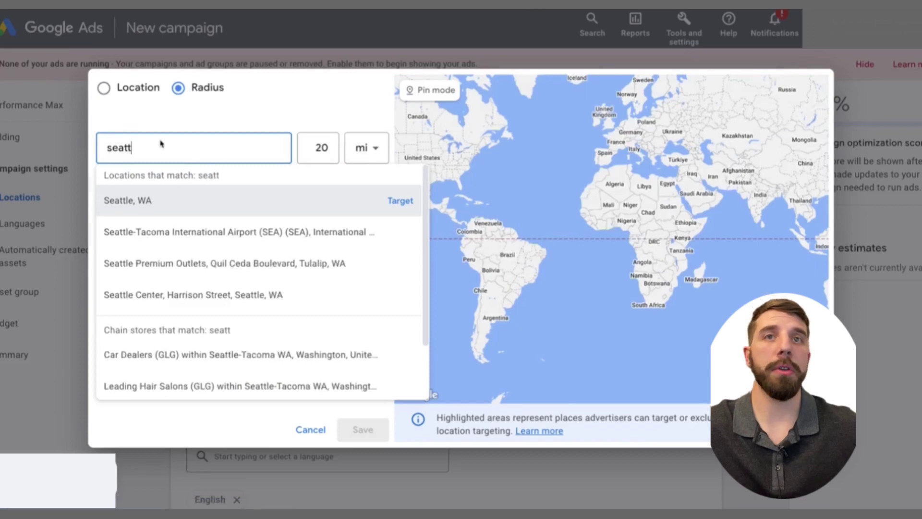
left_click(402, 202)
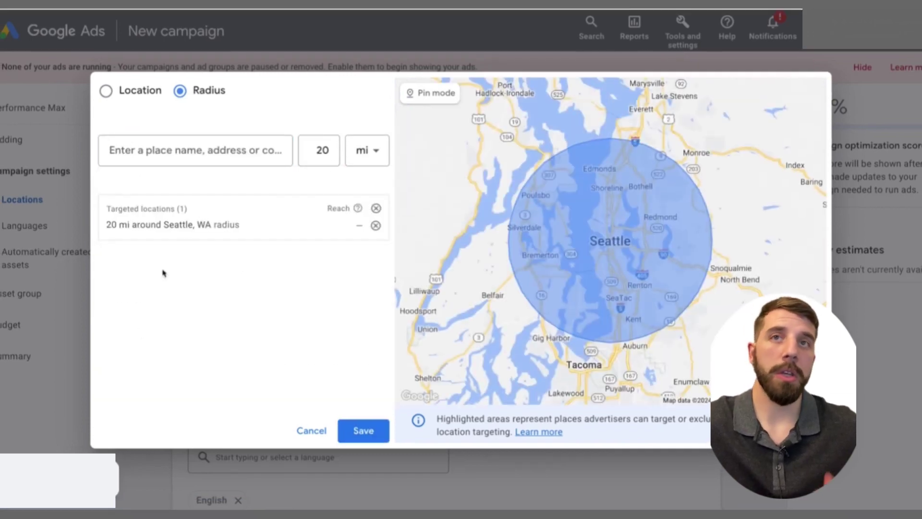
Add the city of Tacoma, Washington as a target location and save
left_click(169, 153)
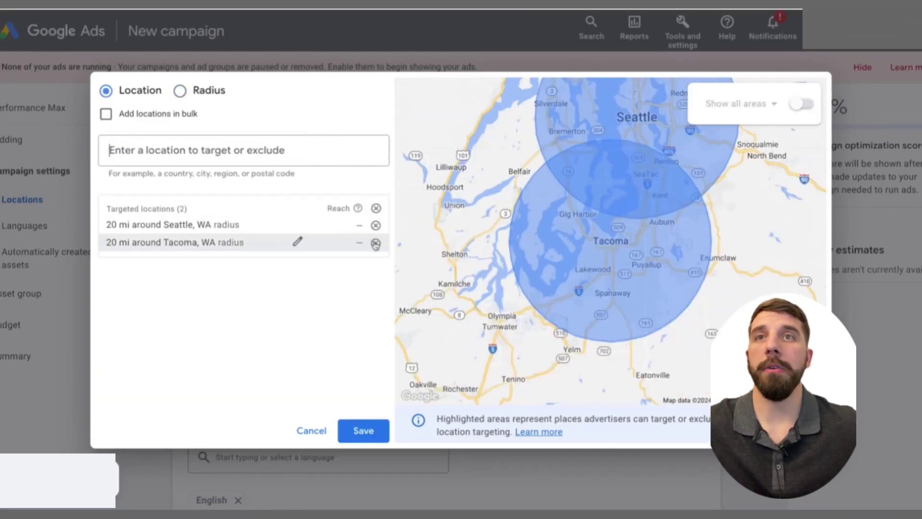
left_click(375, 242)
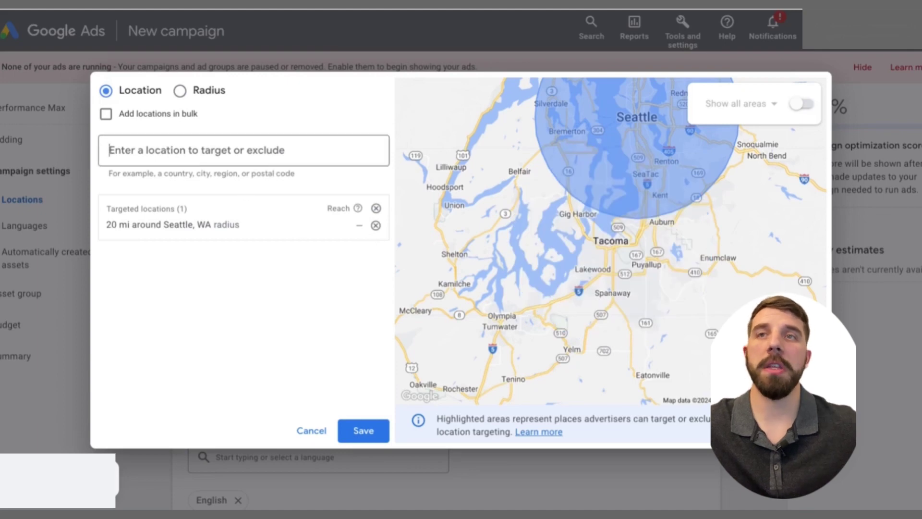
left_click(167, 146)
type("tacoma")
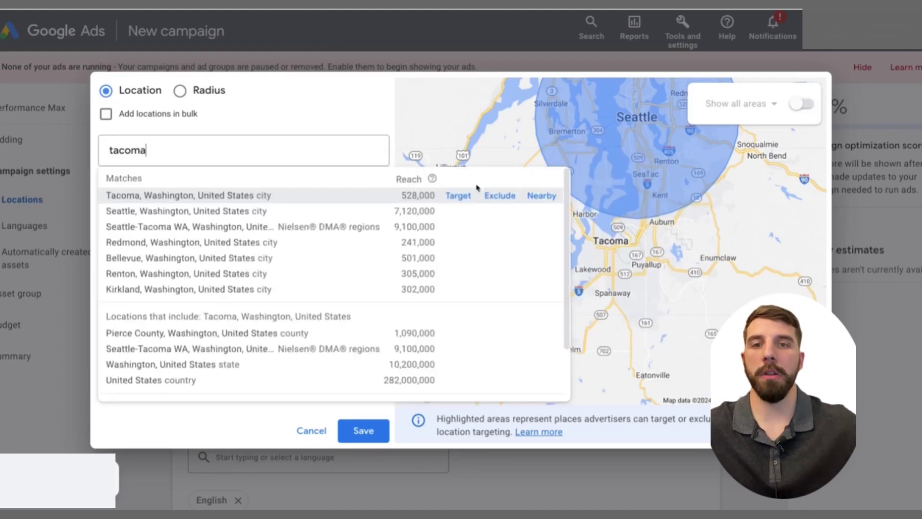
left_click(459, 196)
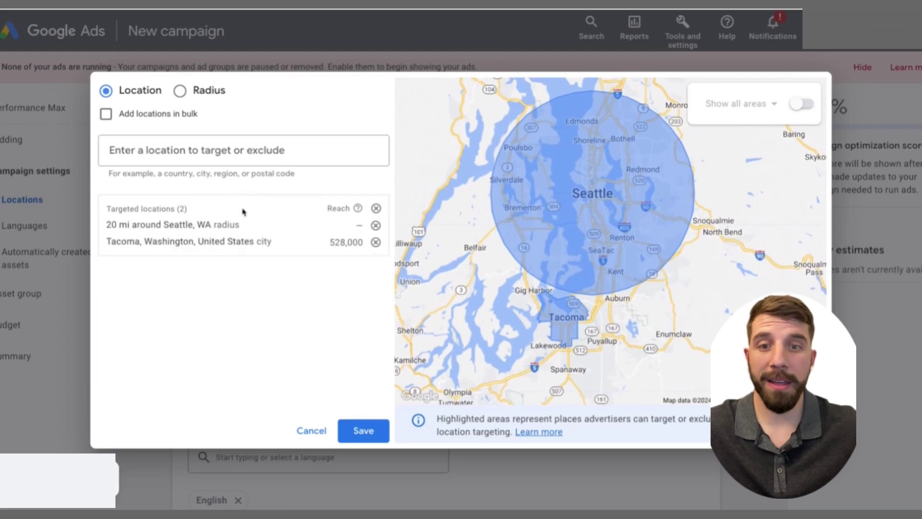
left_click(363, 431)
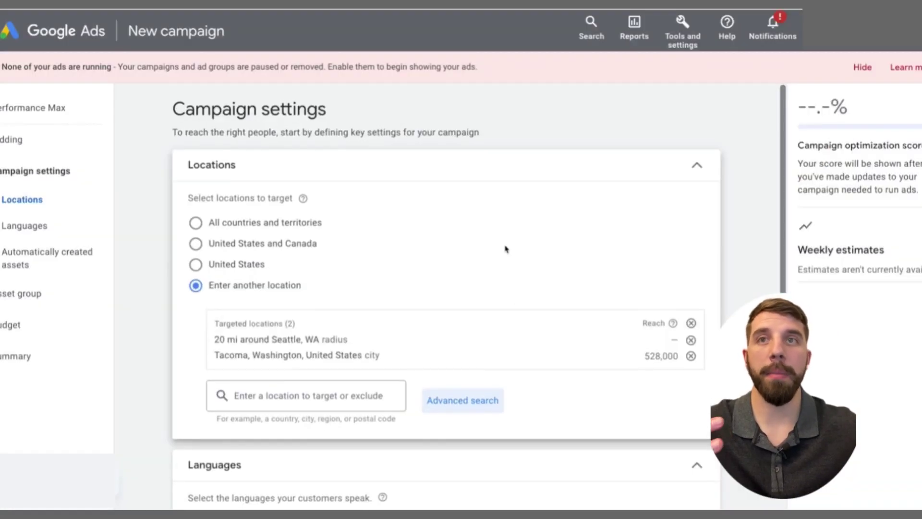
scroll(507, 245, "down", 2)
scroll(553, 341, "down", 3)
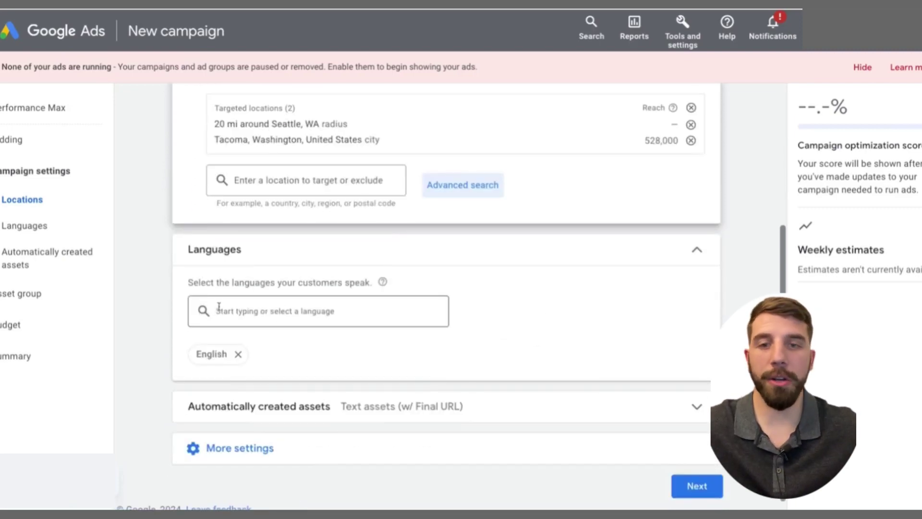
left_click(218, 307)
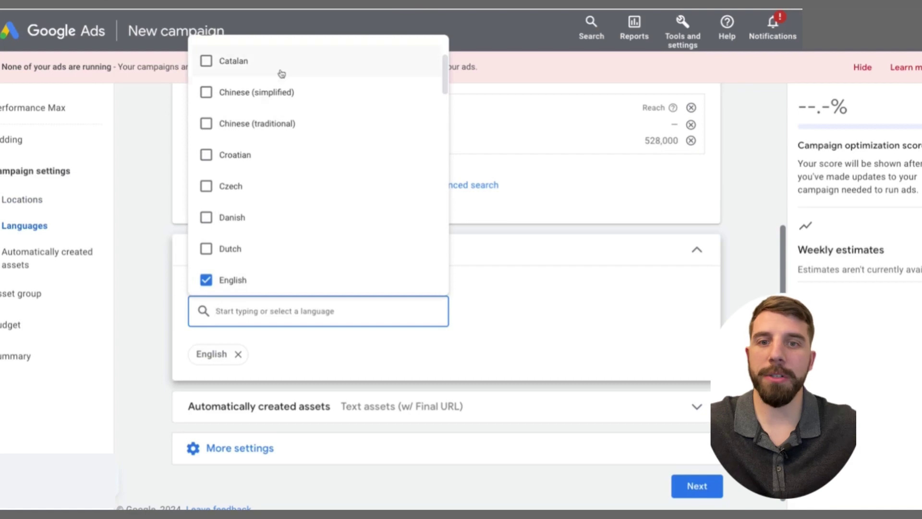
scroll(263, 119, "down", 1)
scroll(267, 139, "down", 3)
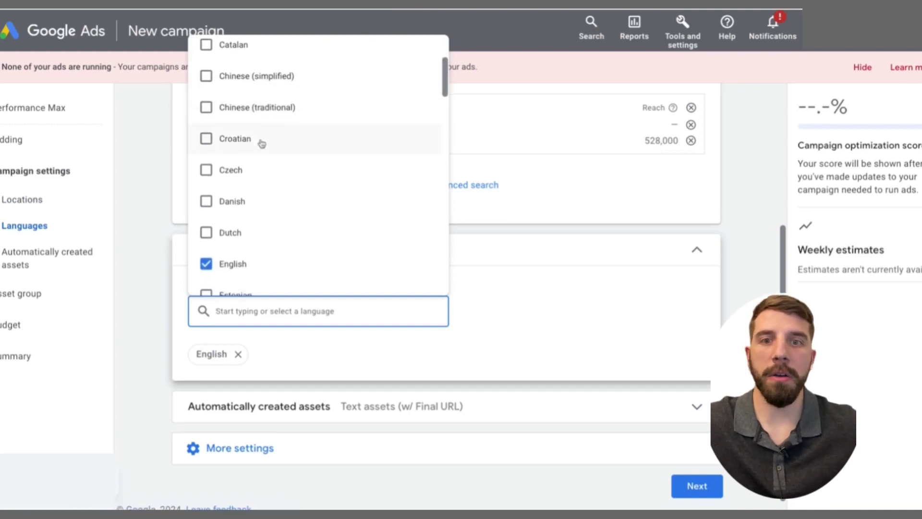
scroll(274, 168, "down", 1)
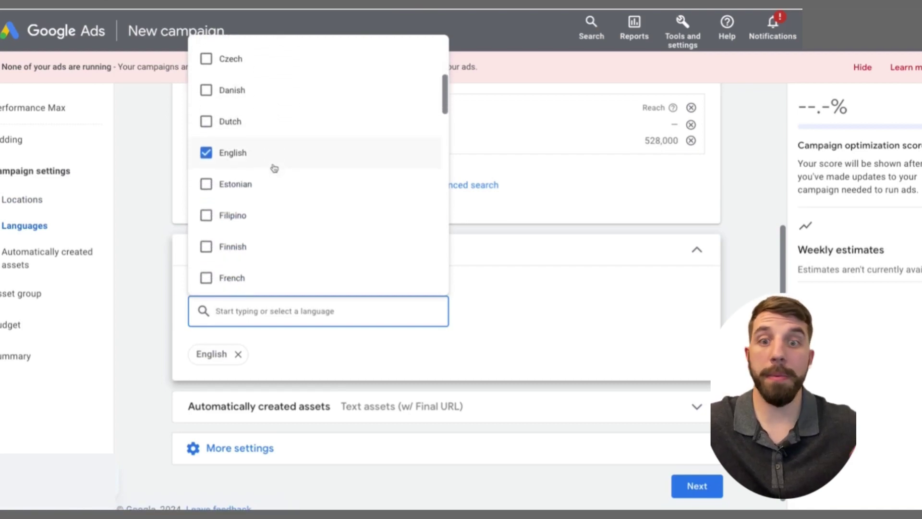
left_click(472, 340)
Switch off automatically created text assets
scroll(471, 271, "down", 1)
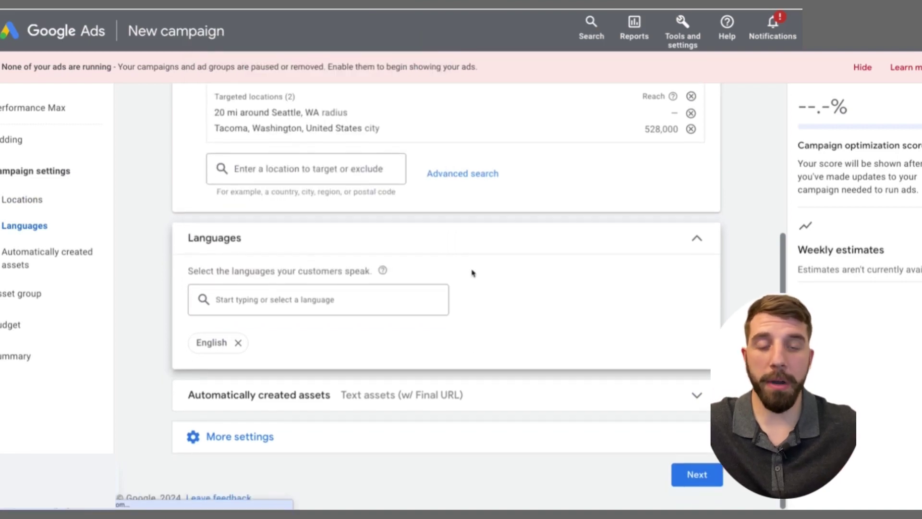
left_click(569, 409)
scroll(510, 289, "down", 3)
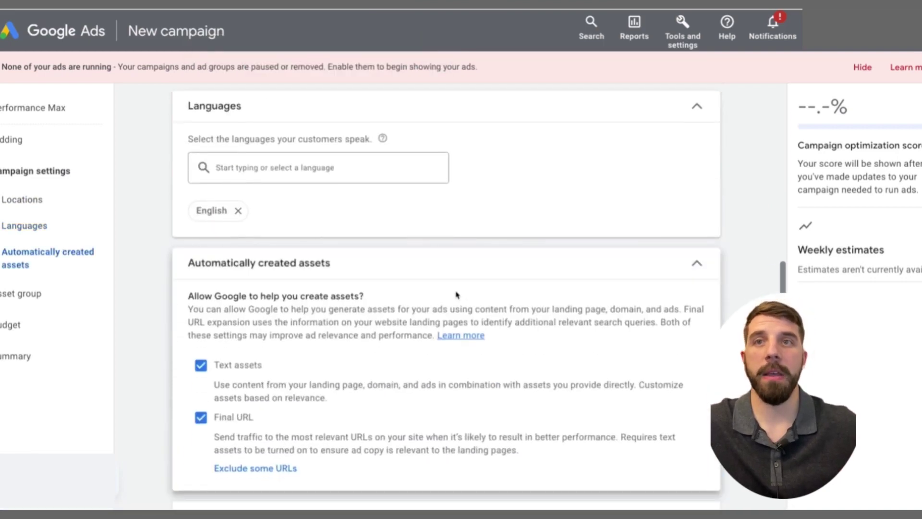
scroll(457, 294, "down", 1)
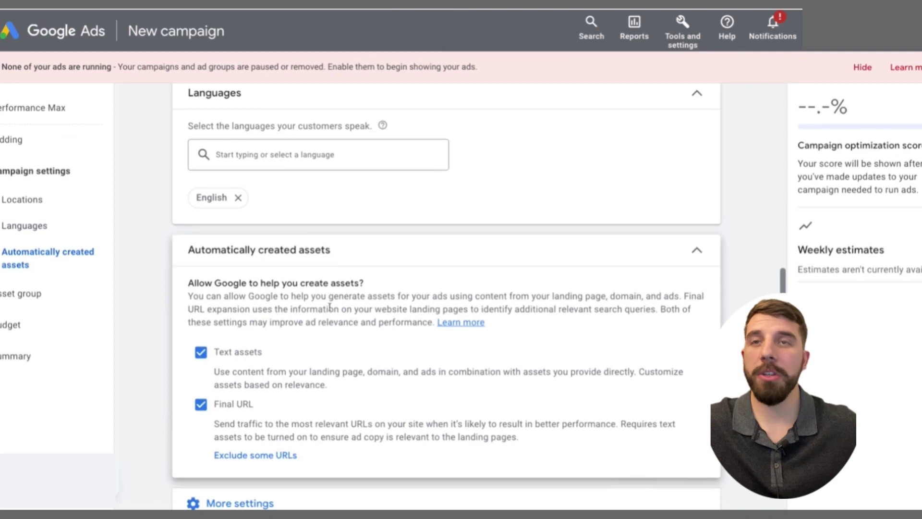
left_click(207, 363)
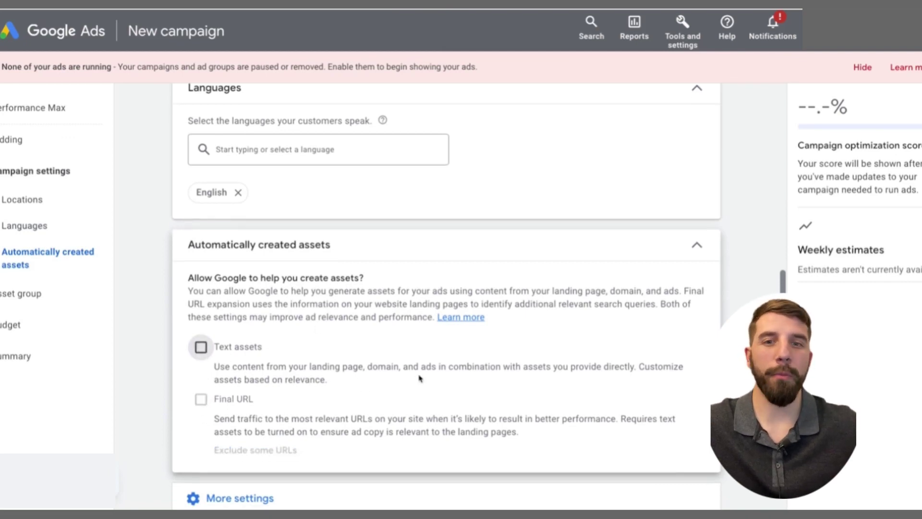
Expand the More settings section of the campaign
scroll(434, 375, "down", 1)
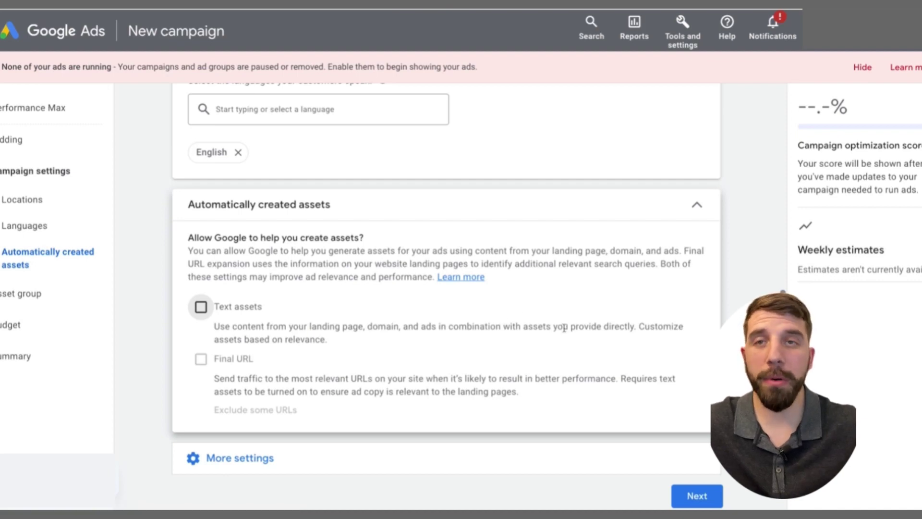
scroll(509, 356, "down", 1)
left_click(403, 440)
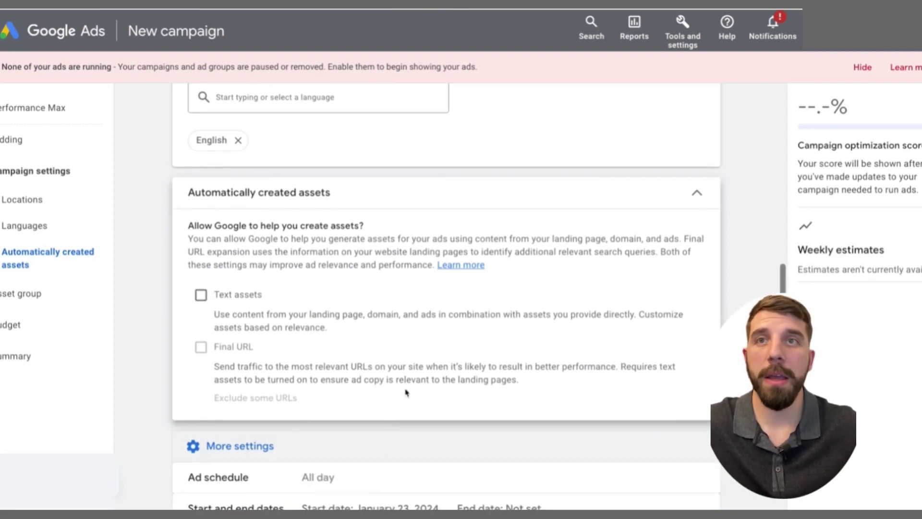
scroll(432, 384, "down", 2)
scroll(604, 329, "down", 2)
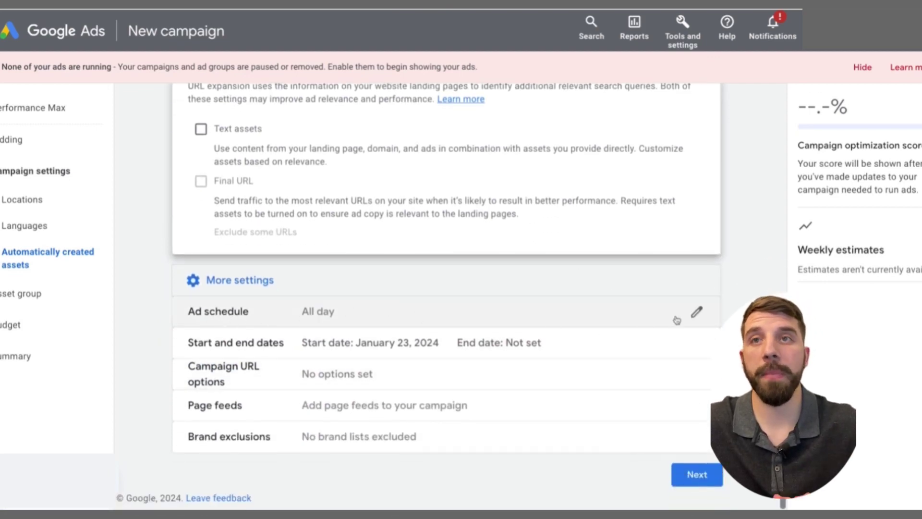
Keep the ad schedule on all days, running all day
left_click(695, 317)
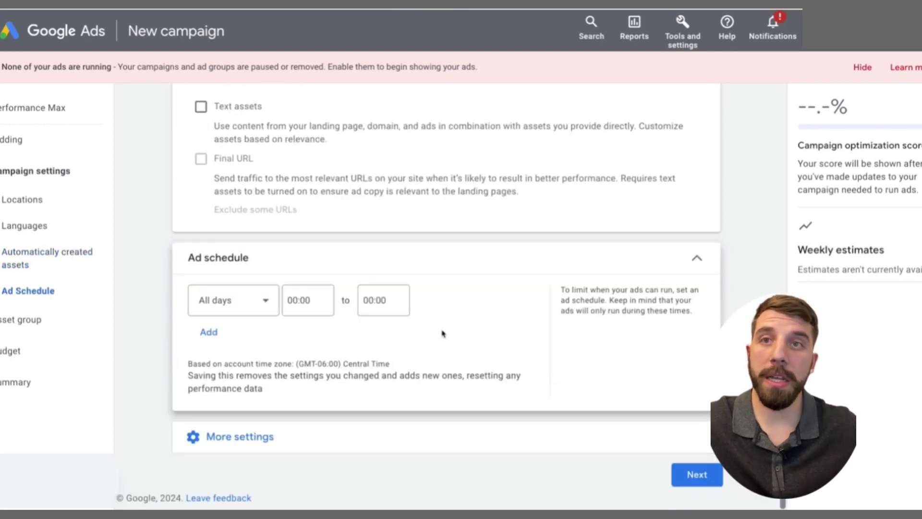
left_click(244, 300)
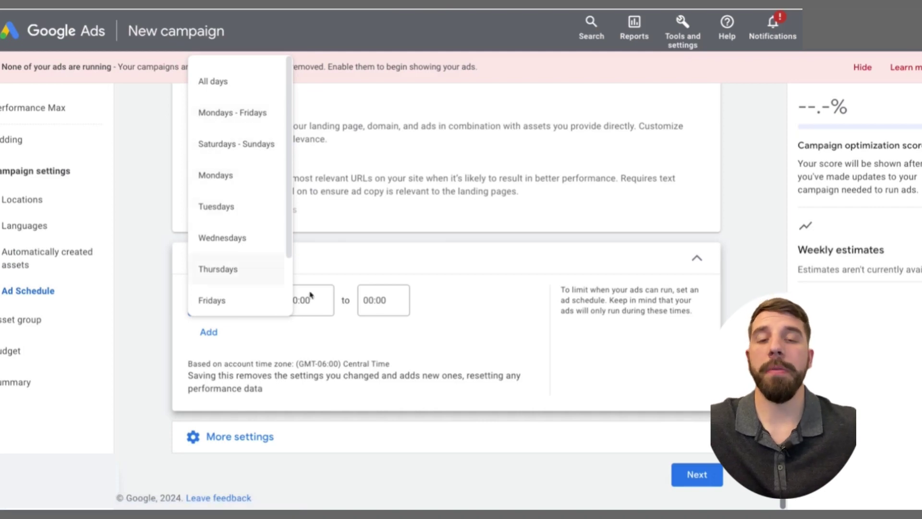
left_click(363, 343)
left_click(295, 300)
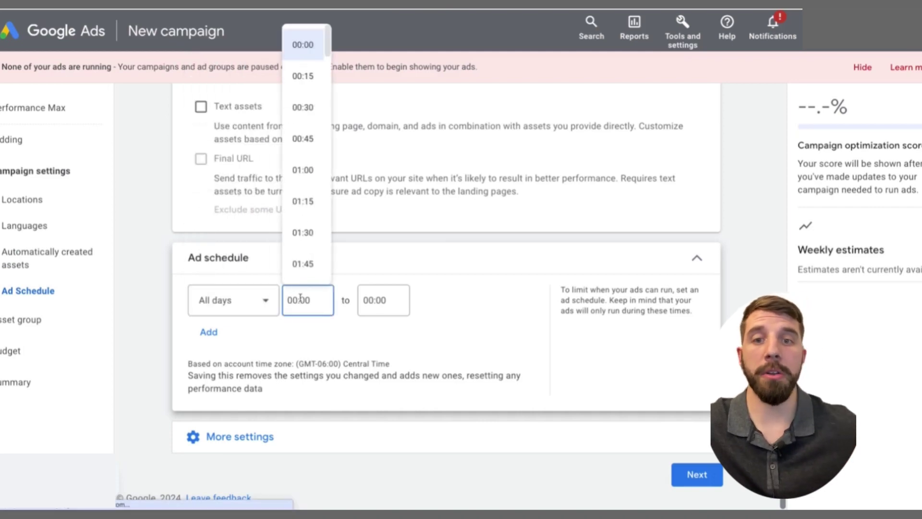
scroll(314, 225, "down", 1)
scroll(314, 225, "down", 3)
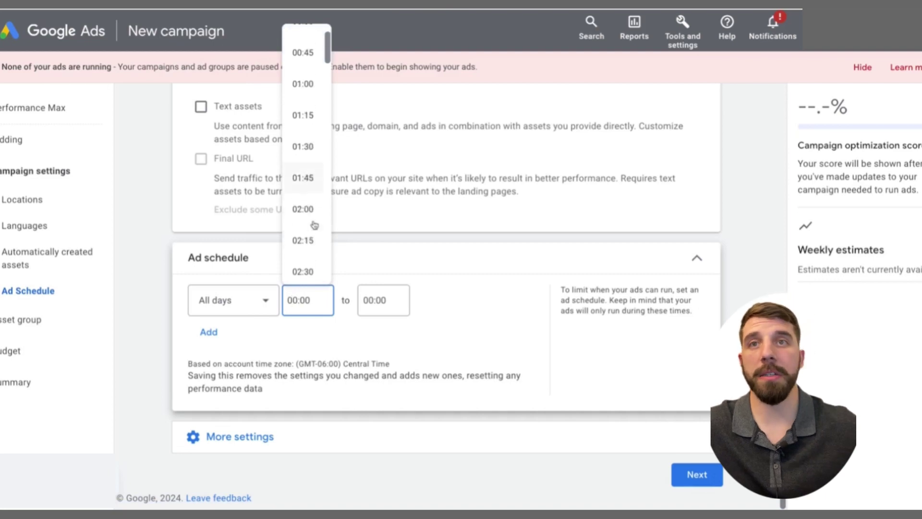
left_click(485, 340)
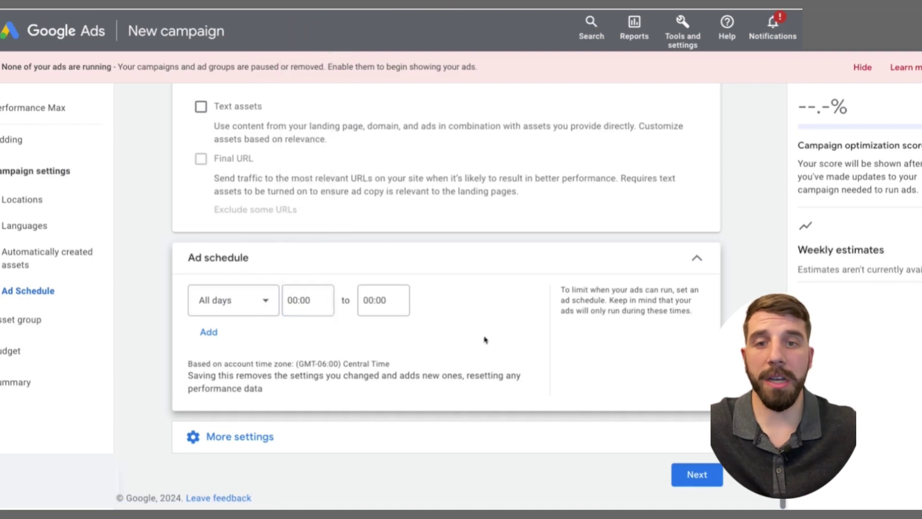
left_click(704, 262)
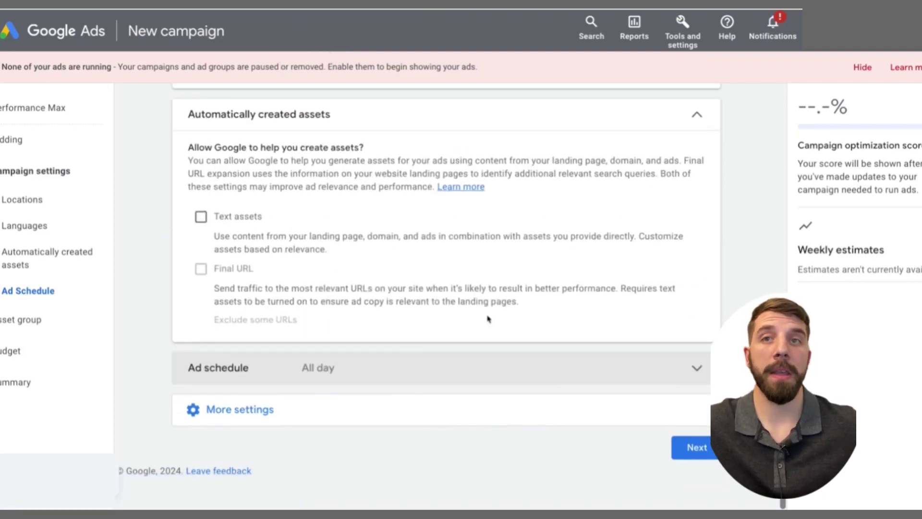
Set the start date to January 31, 2024 and end date to April 30, 2024
left_click(329, 411)
scroll(545, 331, "down", 2)
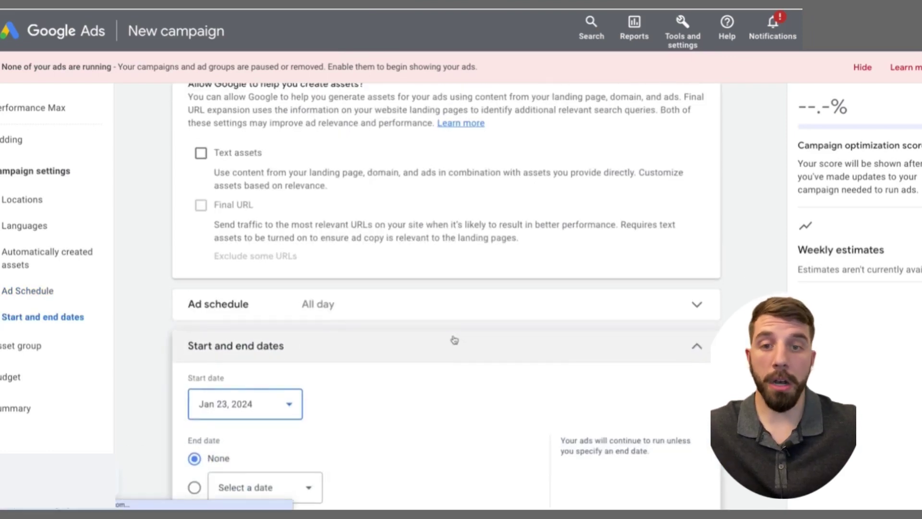
scroll(451, 336, "down", 2)
left_click(260, 297)
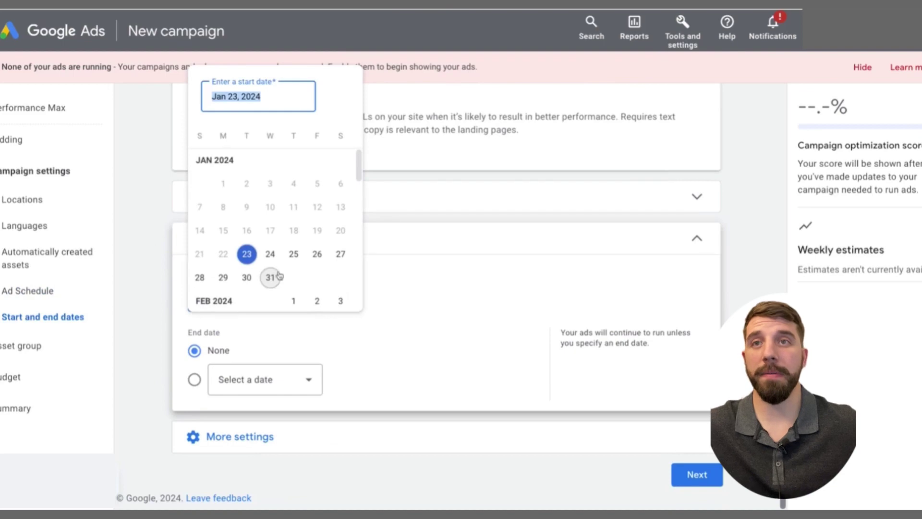
left_click(269, 278)
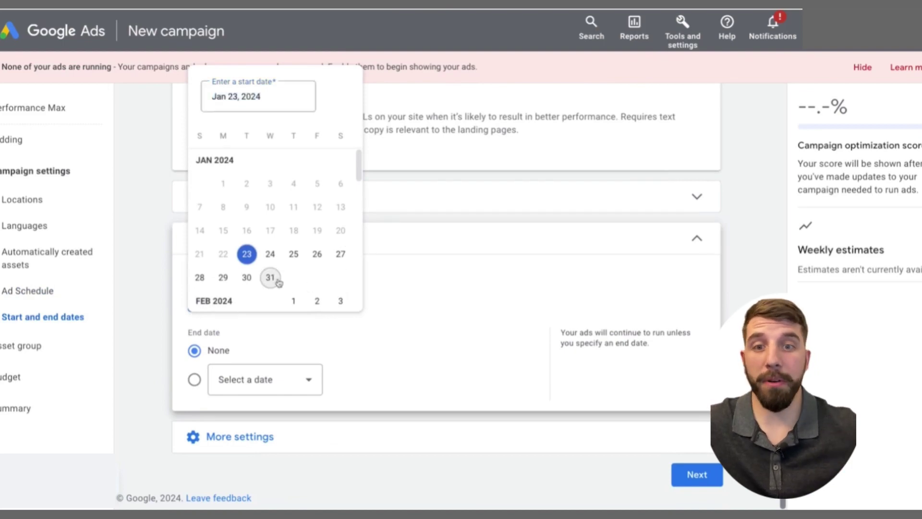
left_click(310, 383)
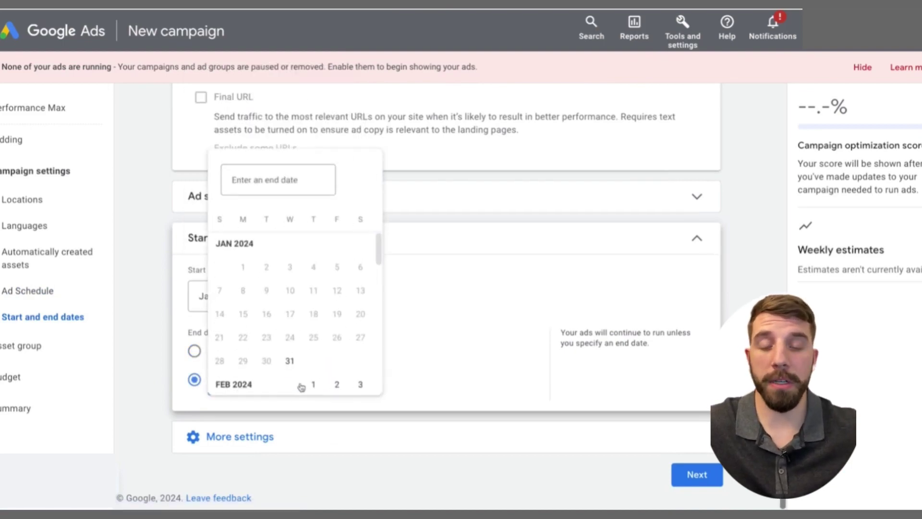
scroll(338, 294, "down", 5)
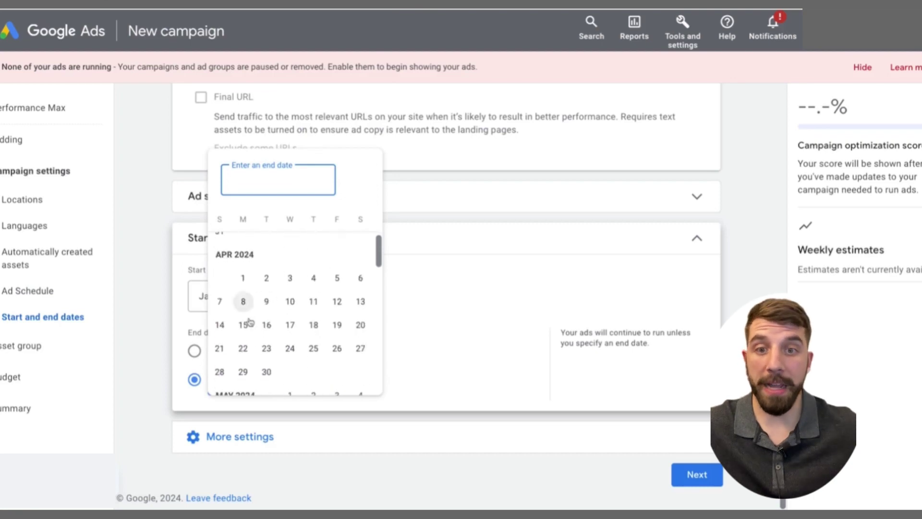
left_click(266, 372)
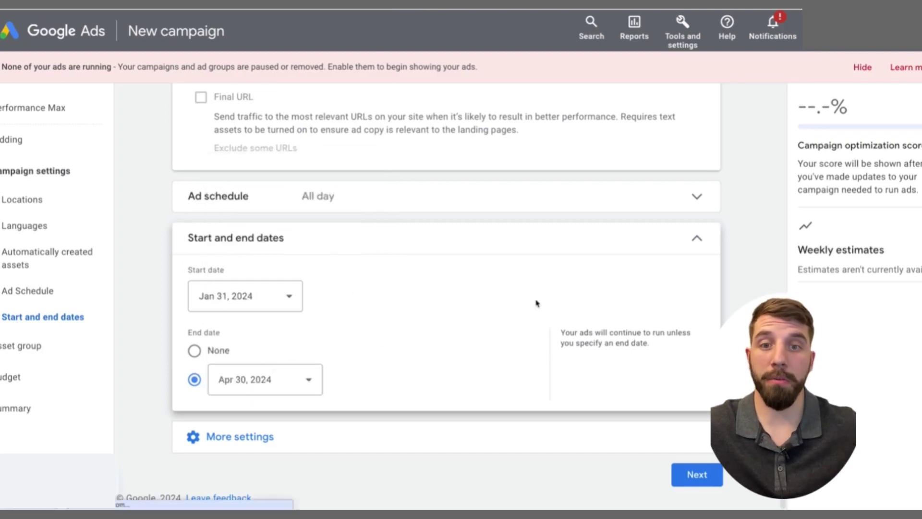
left_click(697, 238)
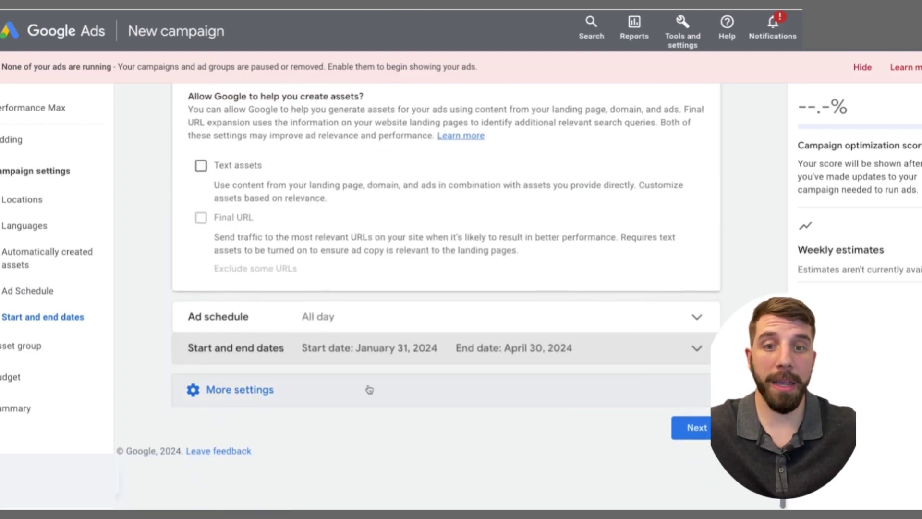
Review the campaign URL options and leave them unset
left_click(331, 390)
scroll(542, 302, "down", 1)
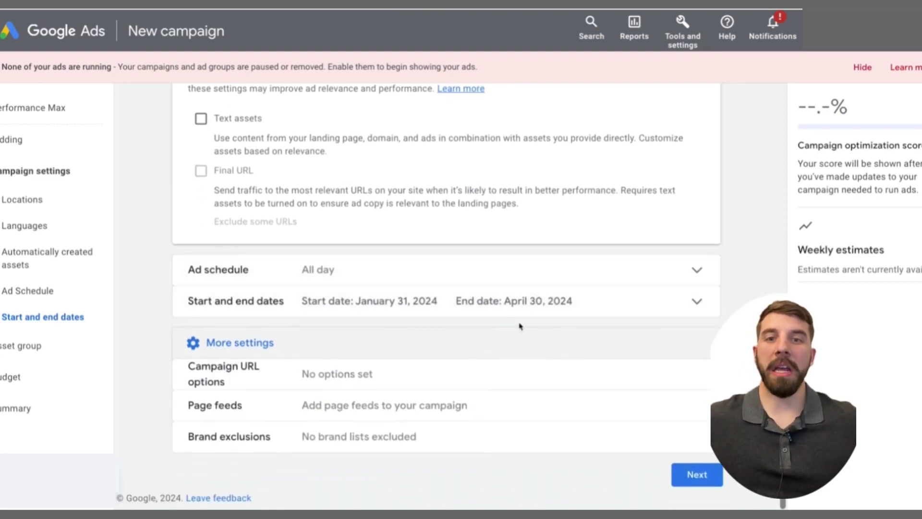
left_click(463, 376)
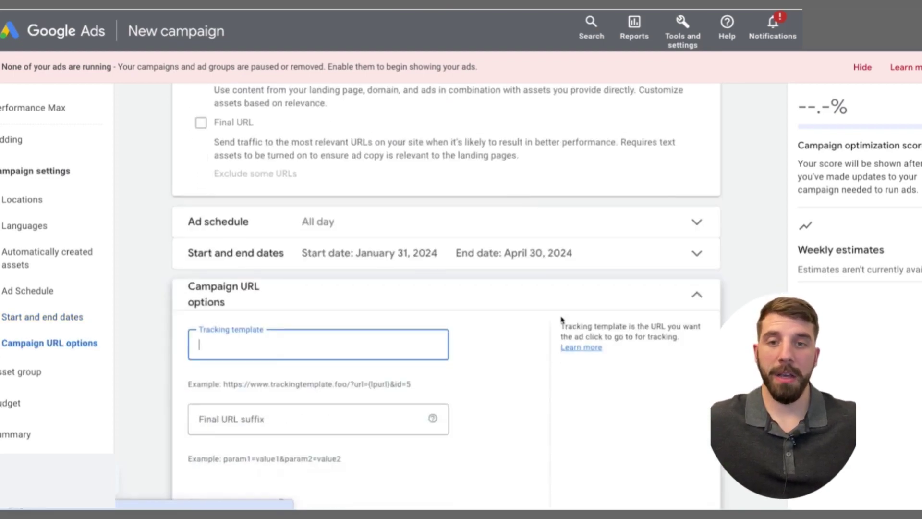
scroll(530, 308, "down", 2)
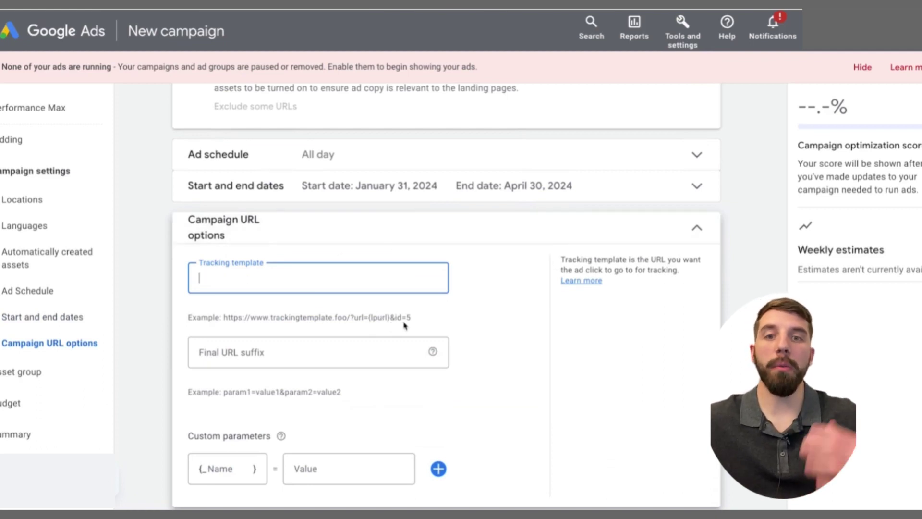
scroll(477, 319, "down", 1)
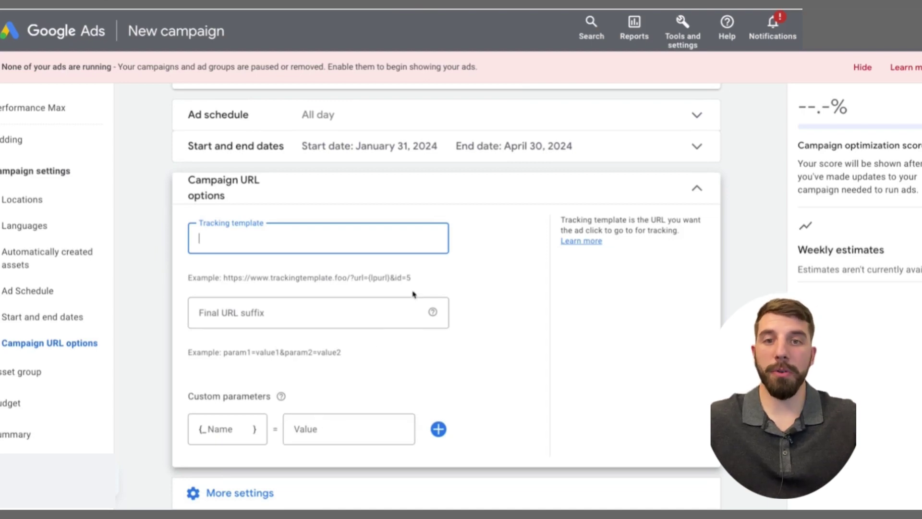
left_click(696, 191)
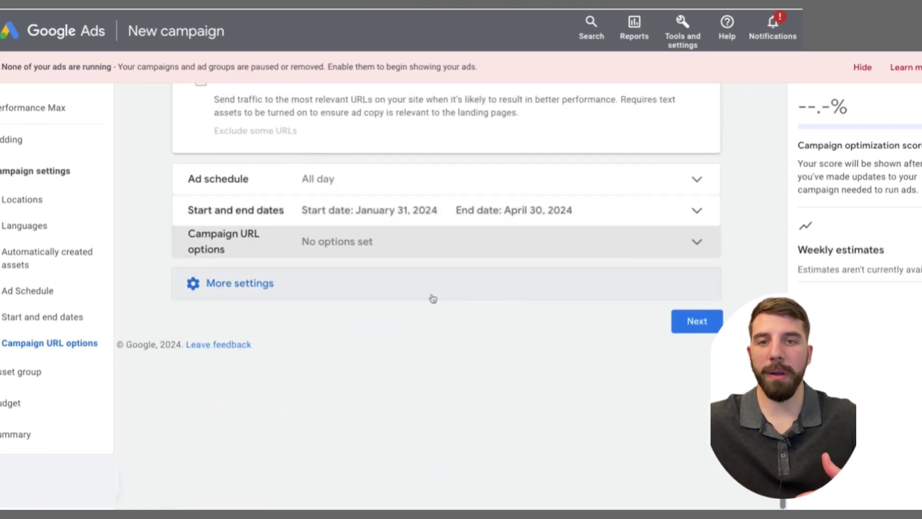
Leave brand exclusions empty and continue to the asset group step
left_click(281, 288)
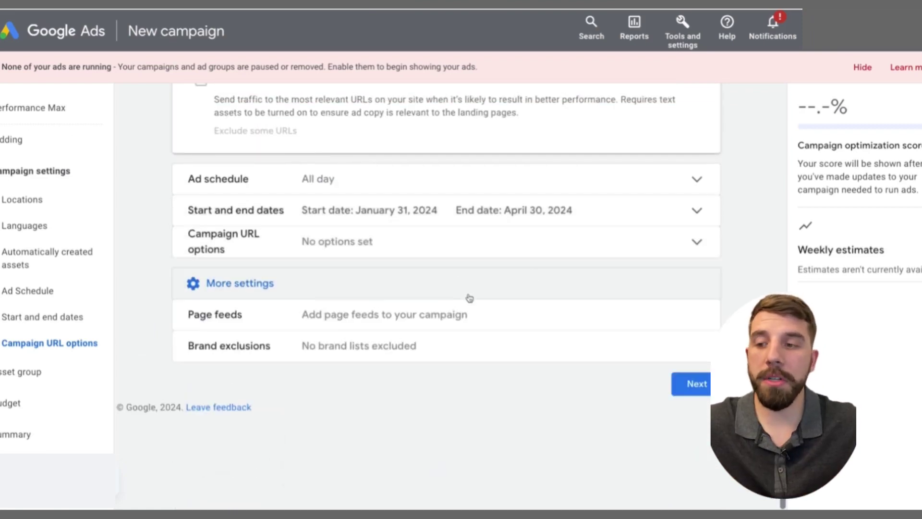
left_click(444, 354)
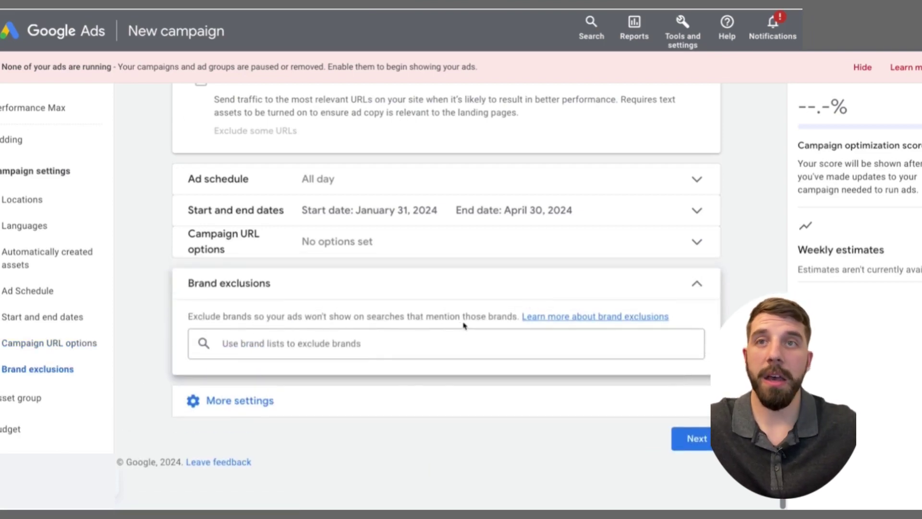
left_click(696, 285)
left_click(698, 358)
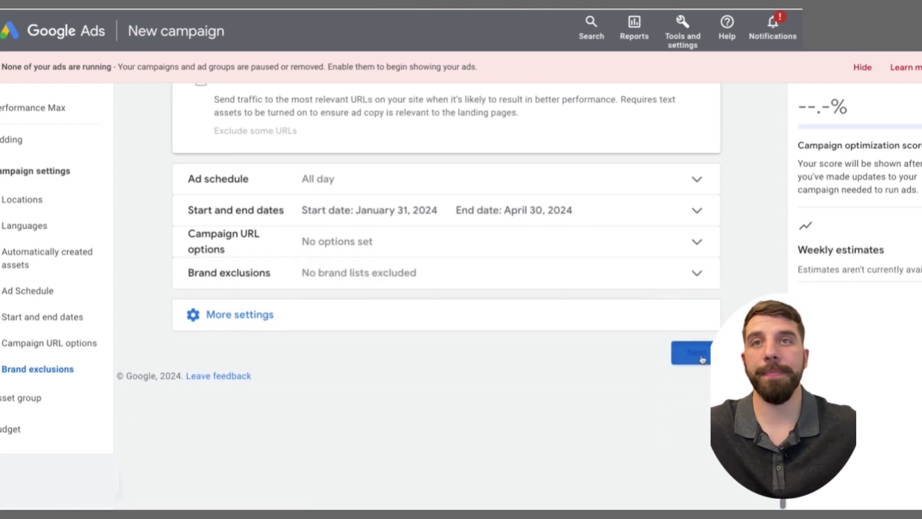
Rename the asset group to 'Name Asset Group'
triple_click(227, 211)
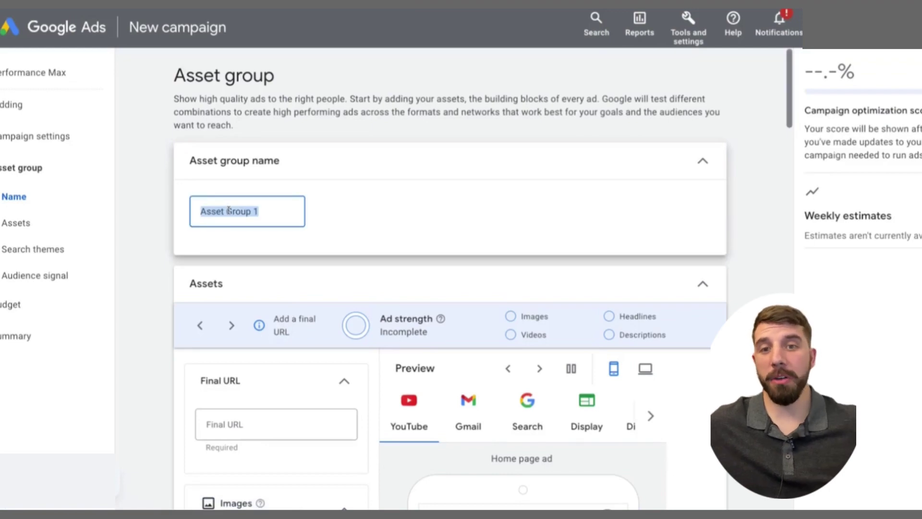
type("Name Ass")
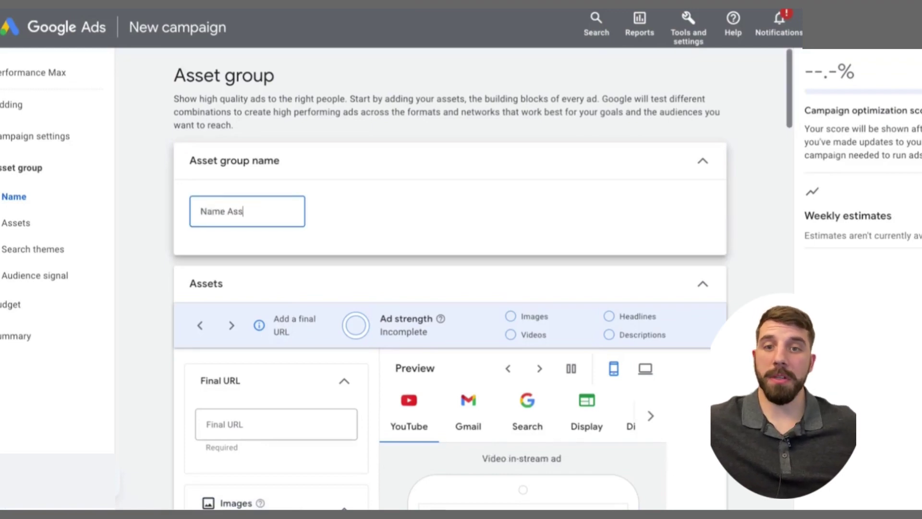
type("et Group")
left_click(414, 224)
Paste the share.zight.com landing page link as the Final URL
scroll(379, 225, "down", 3)
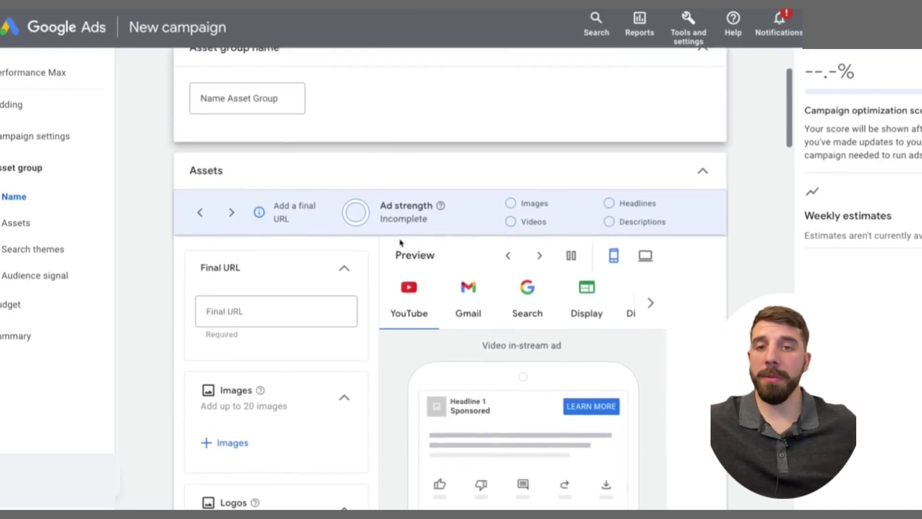
scroll(401, 243, "down", 2)
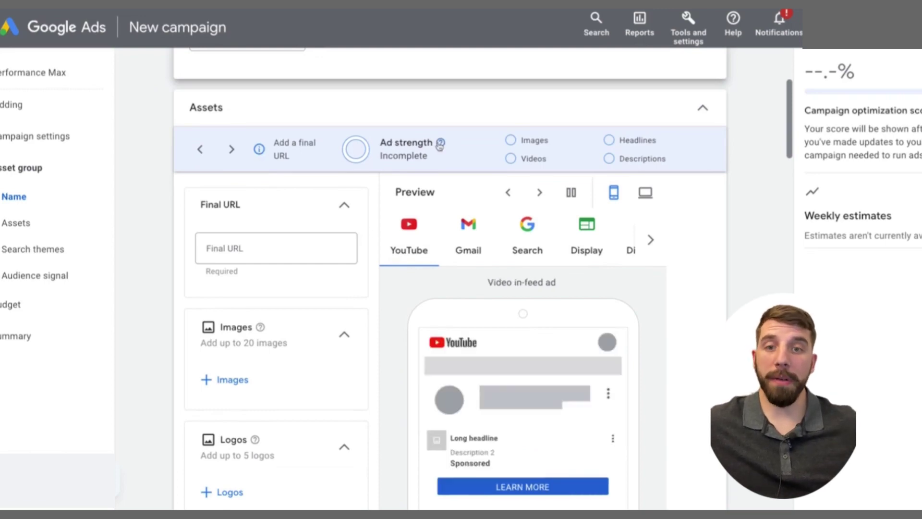
mouse_move(440, 145)
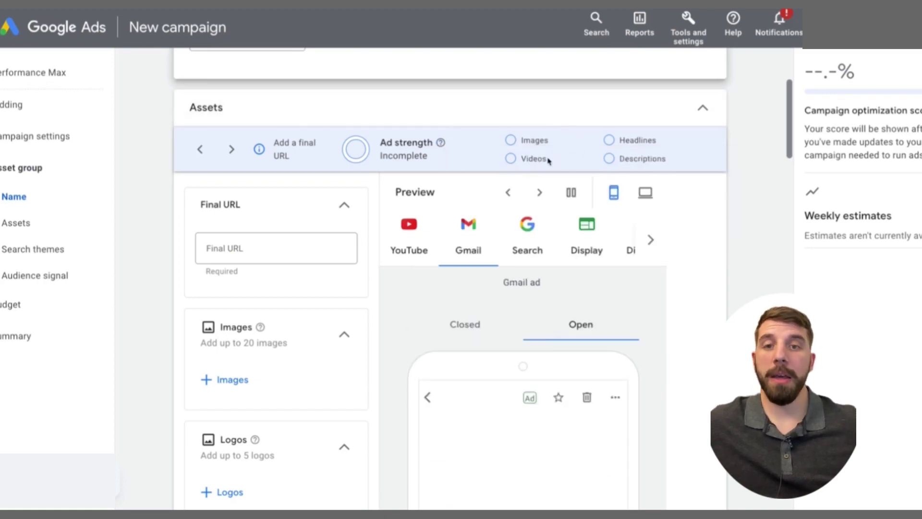
left_click(243, 249)
type("https://share.zight.com/z8uBxvnL")
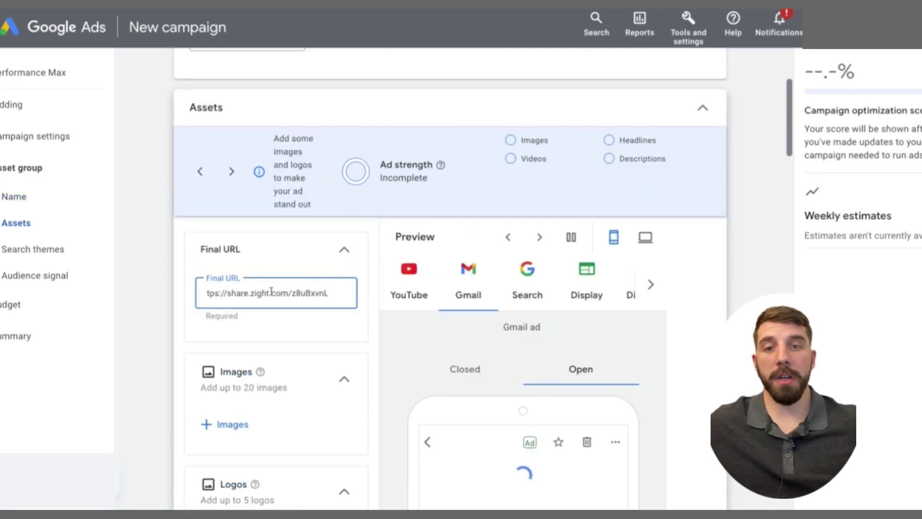
scroll(349, 288, "down", 1)
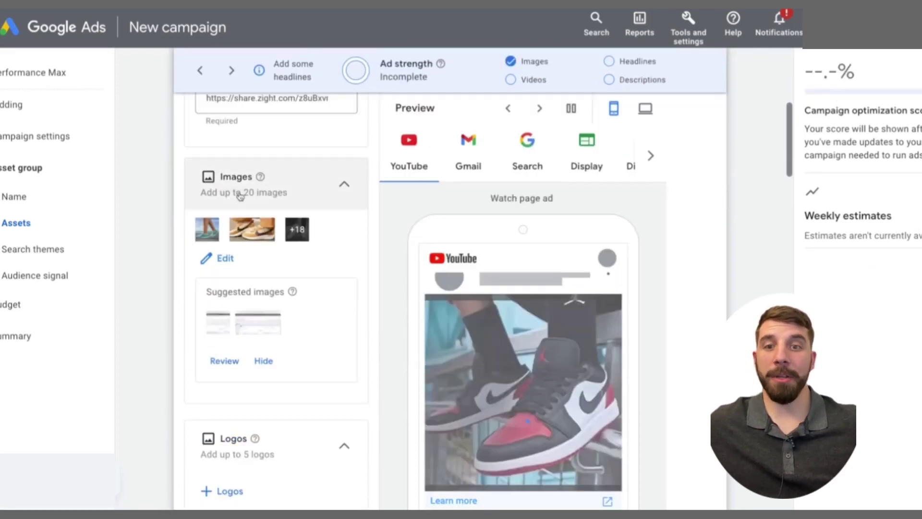
Open the selected ad images and preview the 1:1 square crop of shoe16
left_click(221, 260)
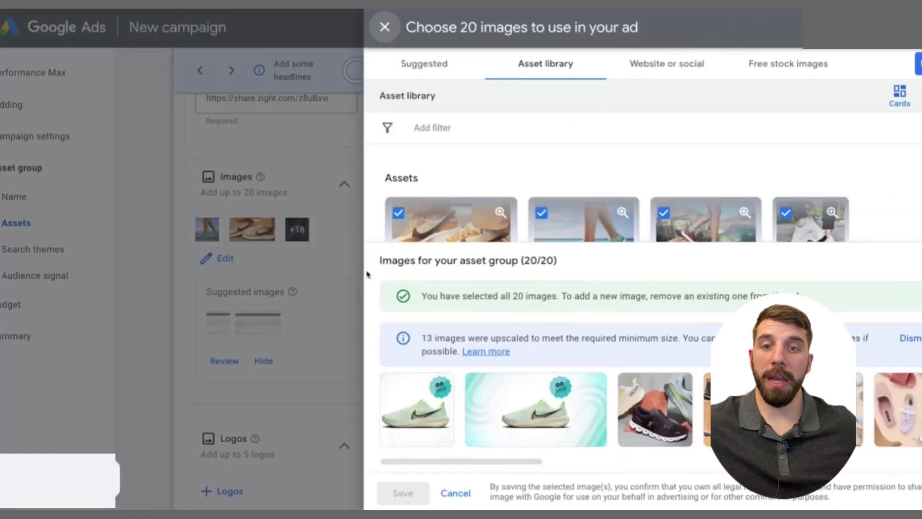
mouse_move(427, 414)
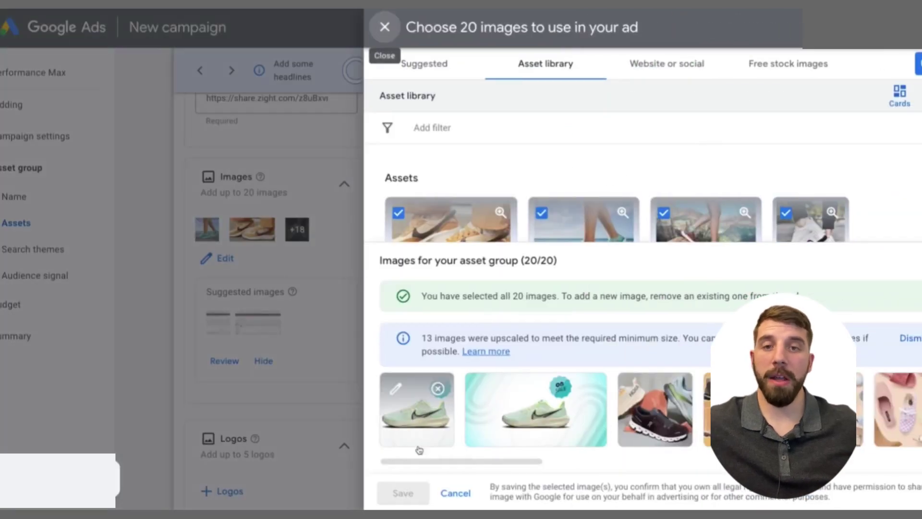
left_click_drag(426, 464, 446, 463)
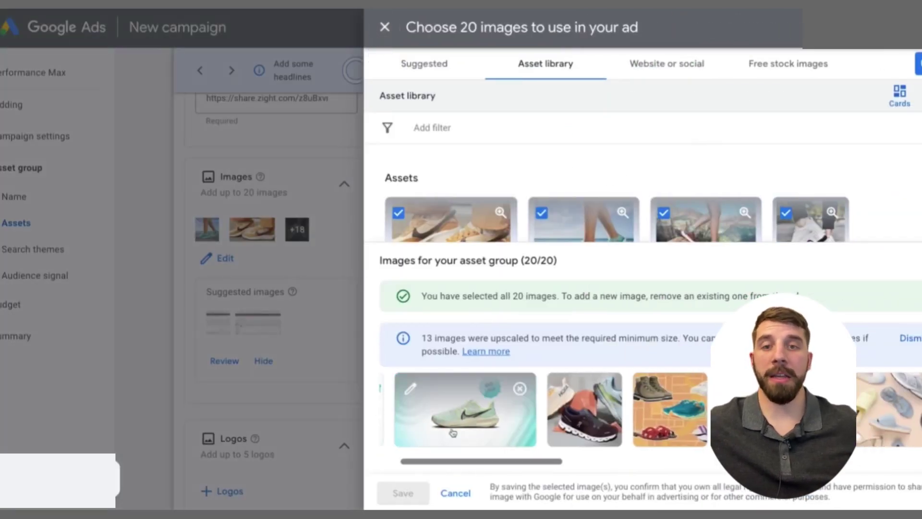
left_click(446, 440)
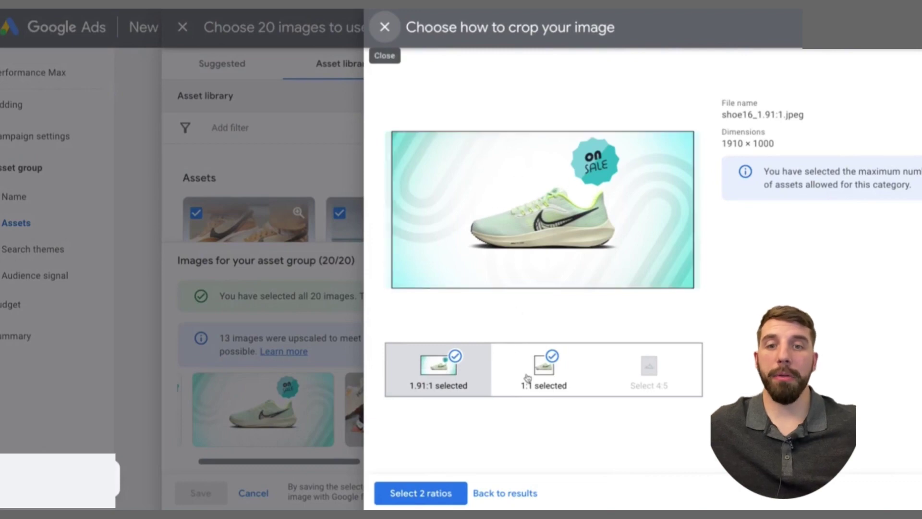
left_click(543, 377)
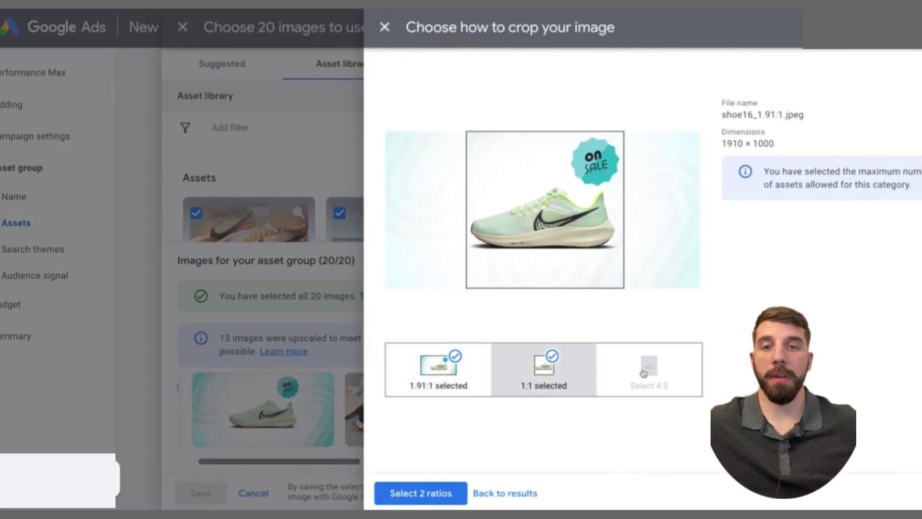
left_click(493, 487)
Keep both crop ratios for the shoe12 loafer image
left_click_drag(531, 463, 588, 462)
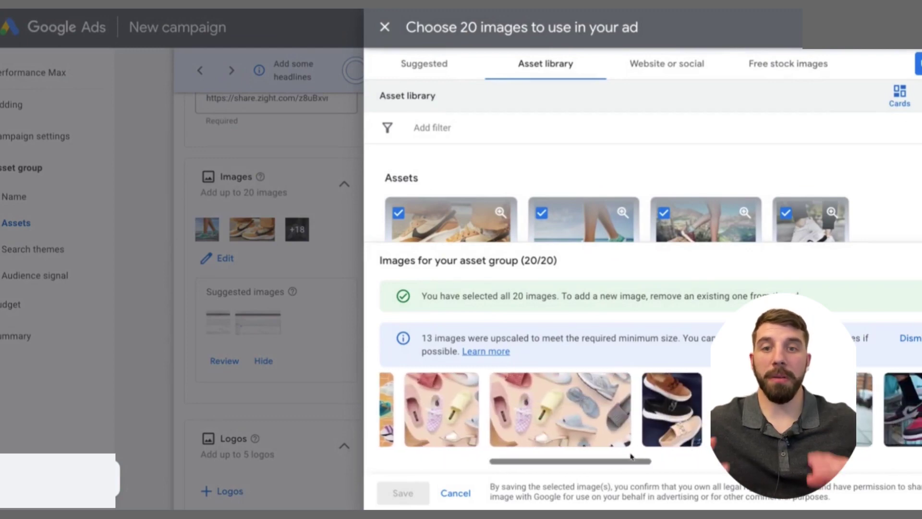
left_click(647, 434)
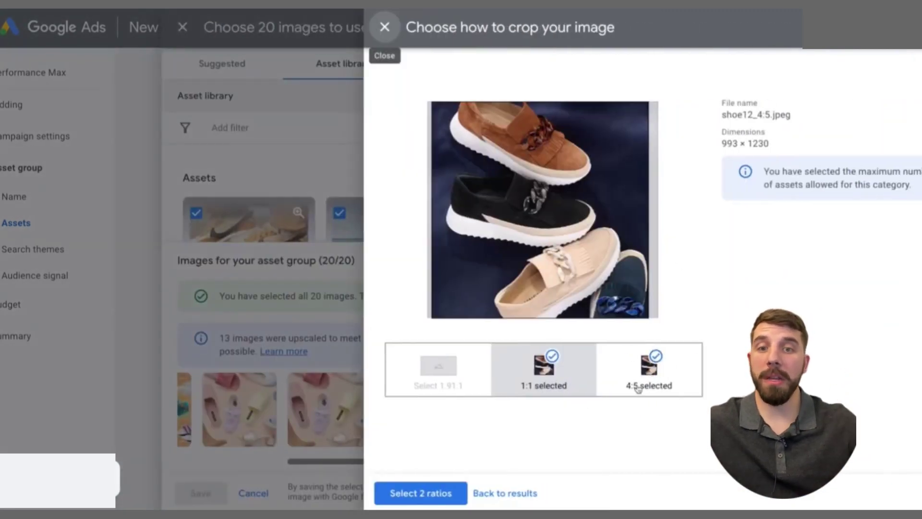
left_click(442, 491)
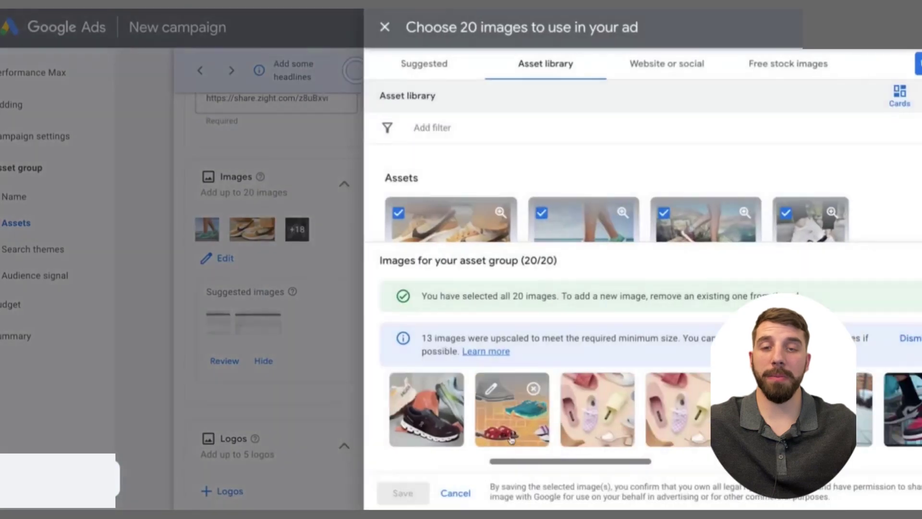
left_click_drag(541, 461, 841, 469)
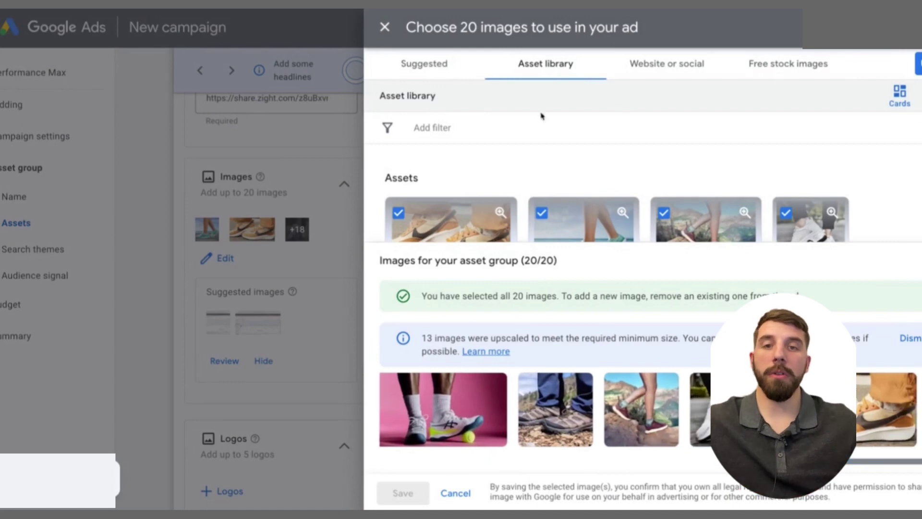
Add the shoe10 sneaker image under Logos, kept at the 1:1 square crop
left_click(396, 33)
scroll(322, 305, "down", 2)
left_click(222, 360)
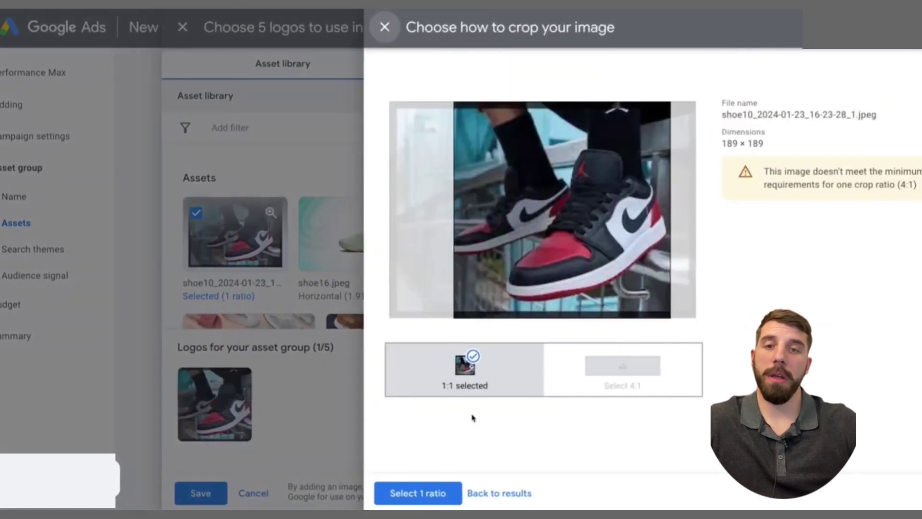
left_click(422, 411)
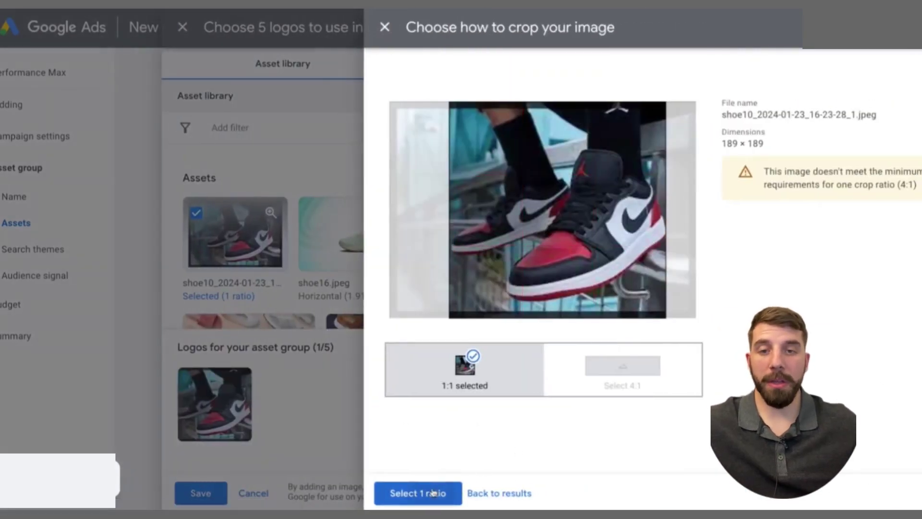
left_click(418, 493)
left_click(414, 491)
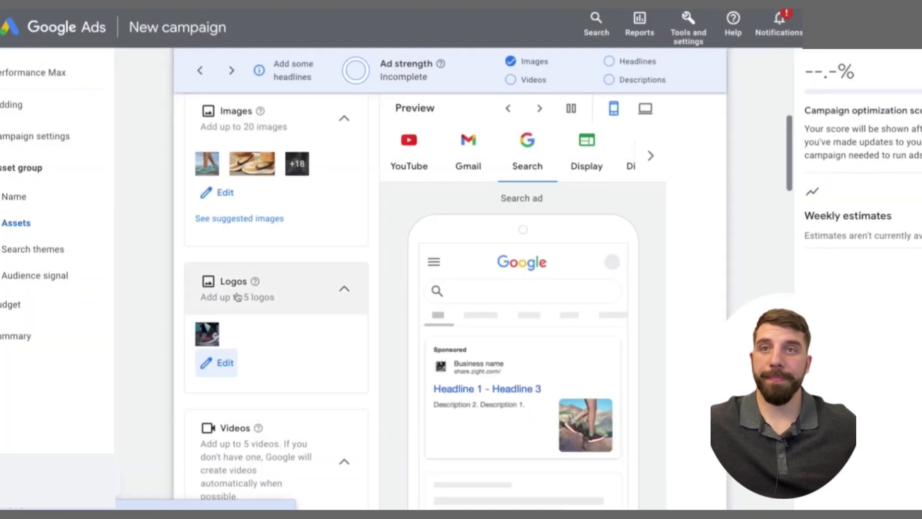
Browse the Videos picker's Search YouTube tab, then close it without adding a video
scroll(286, 329, "down", 3)
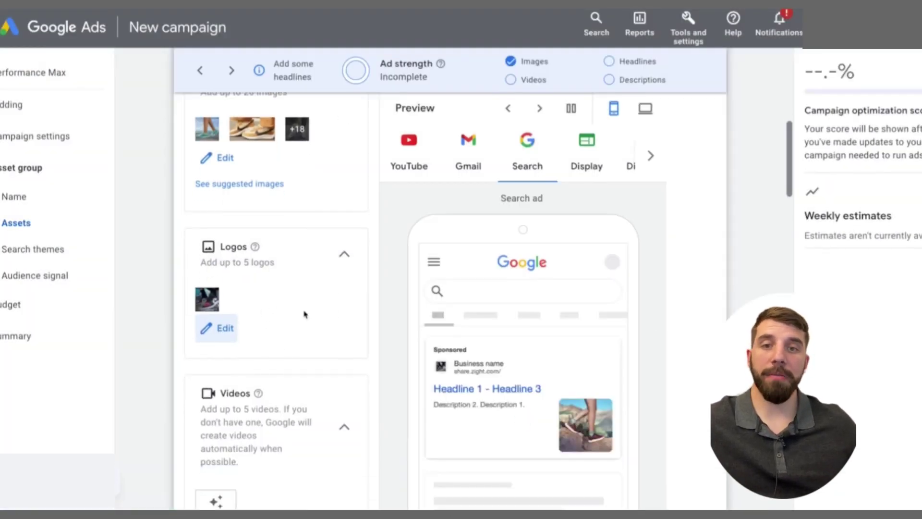
scroll(378, 283, "down", 1)
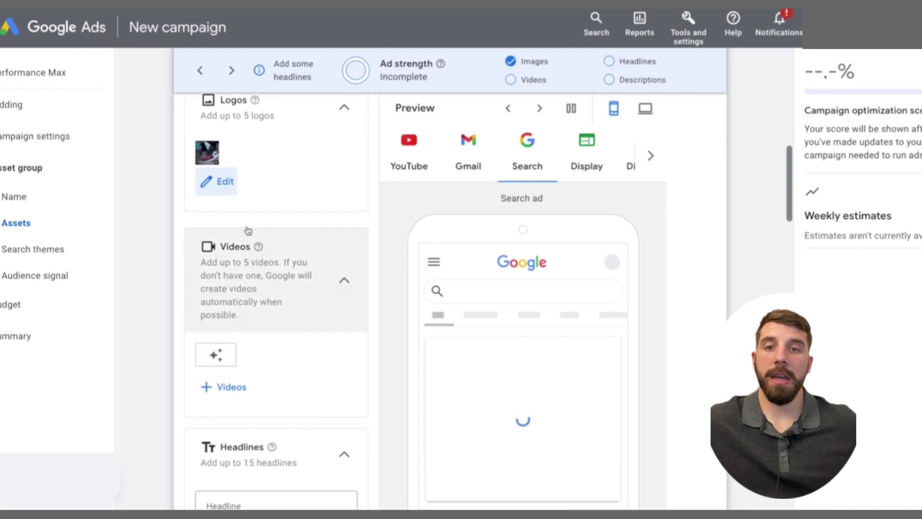
left_click(224, 389)
left_click(689, 67)
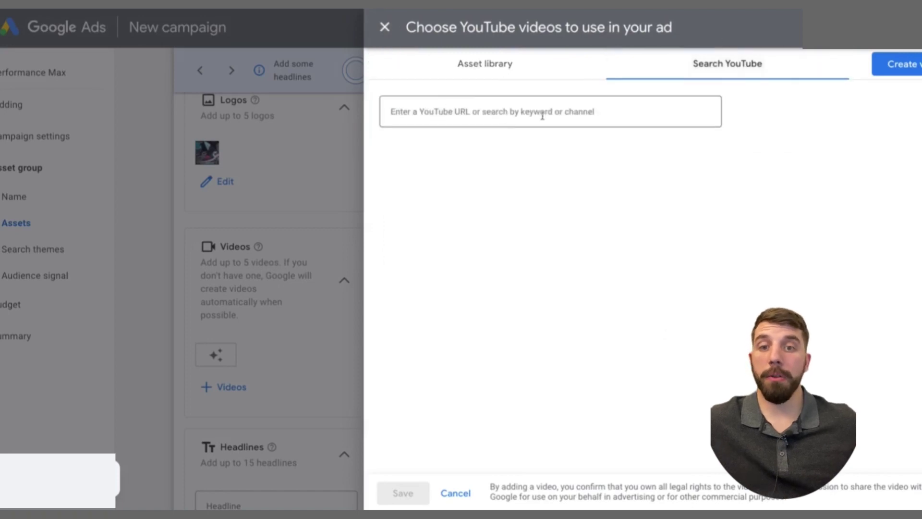
left_click(384, 28)
scroll(289, 288, "down", 4)
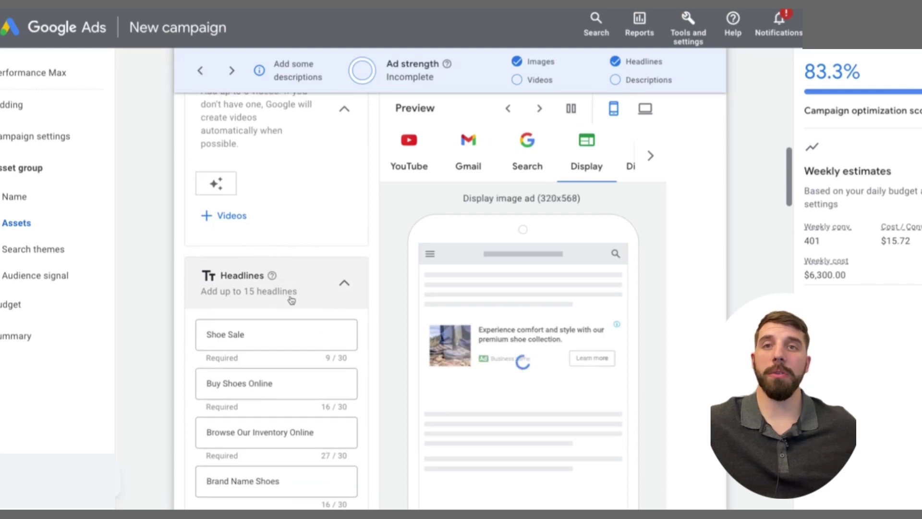
Scroll through the Headlines, Long headlines and Descriptions sections until ad strength shows Good
scroll(336, 298, "down", 1)
scroll(358, 286, "down", 2)
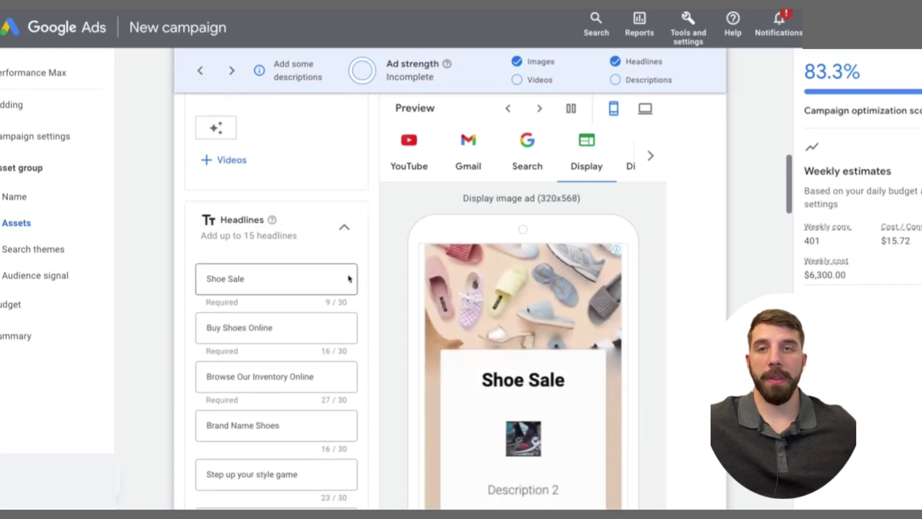
scroll(413, 281, "down", 1)
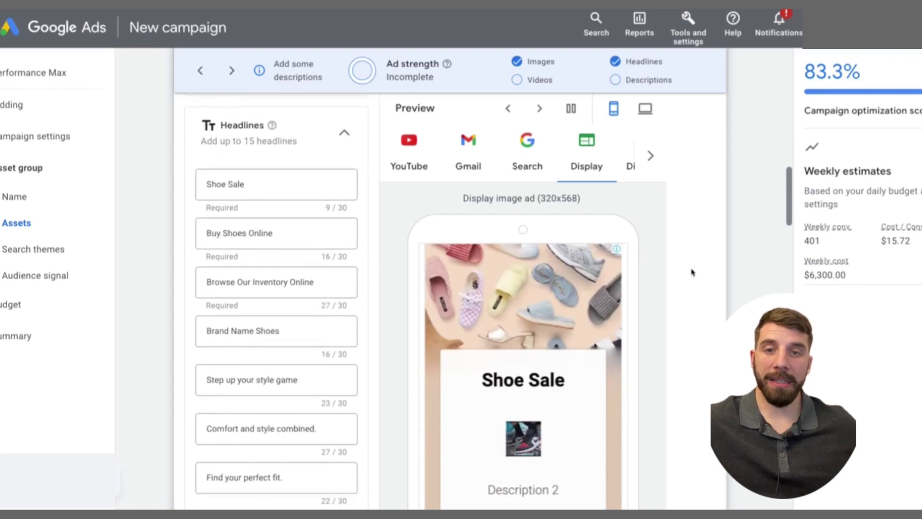
scroll(413, 281, "down", 2)
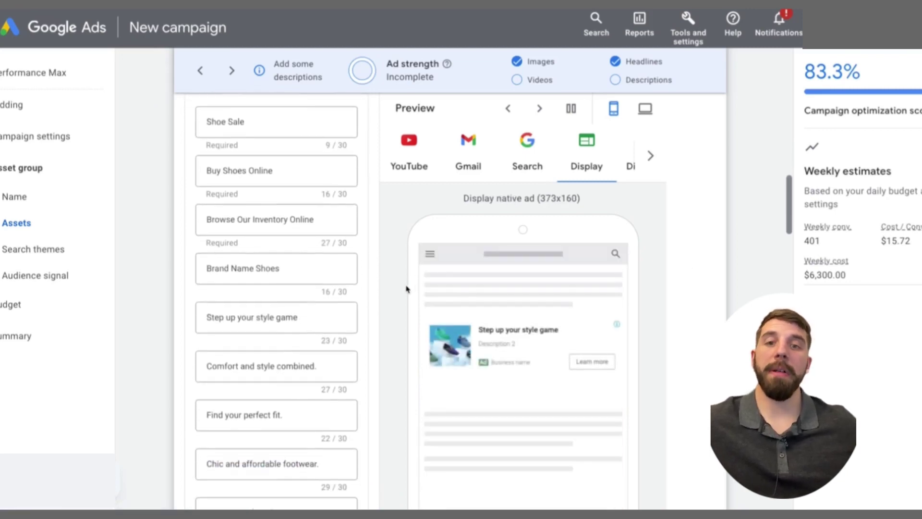
scroll(403, 293, "down", 3)
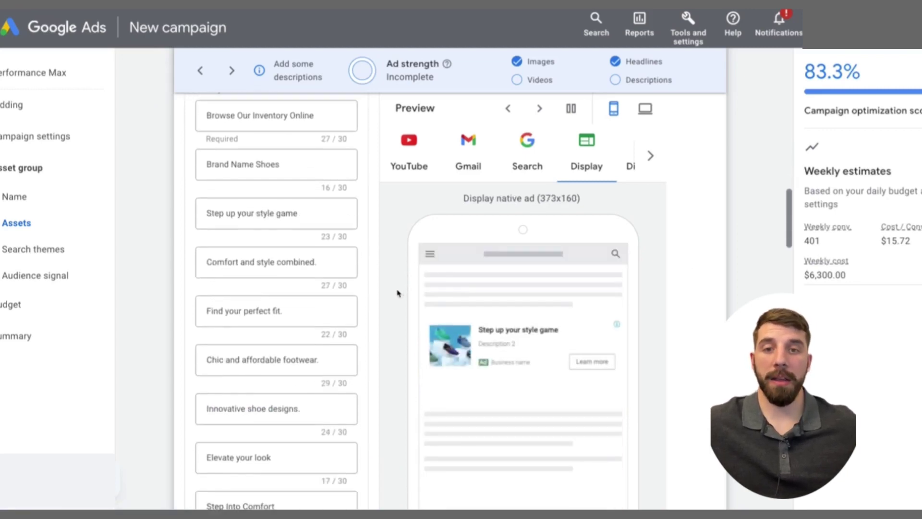
scroll(393, 298, "down", 4)
scroll(388, 307, "down", 3)
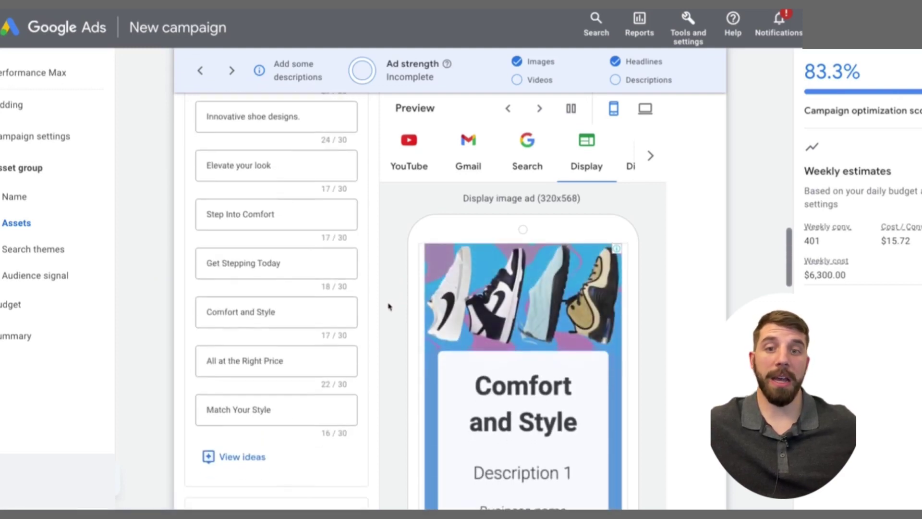
scroll(387, 310, "down", 3)
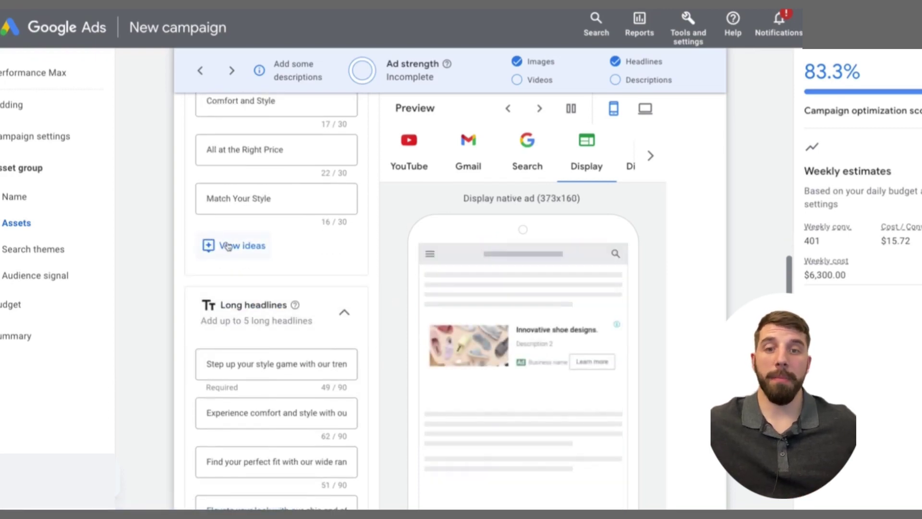
scroll(373, 255, "down", 3)
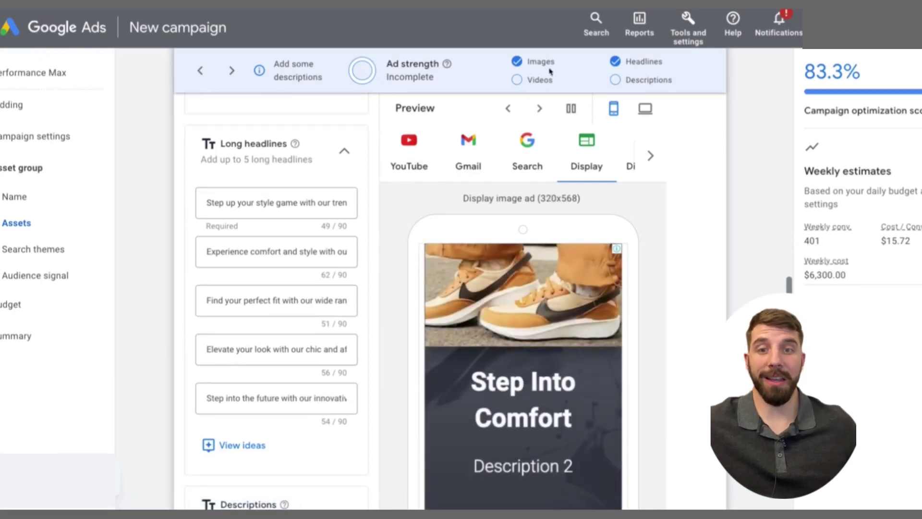
scroll(341, 274, "down", 2)
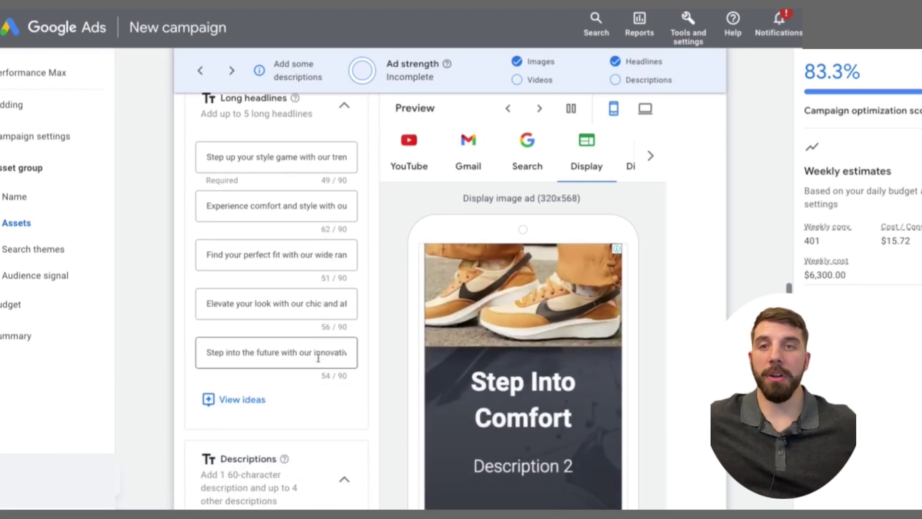
scroll(353, 335, "down", 3)
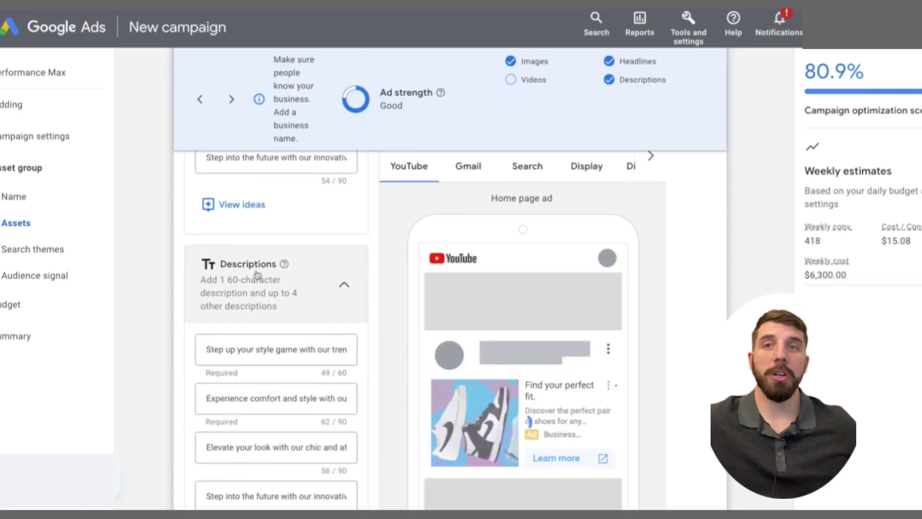
scroll(336, 288, "down", 3)
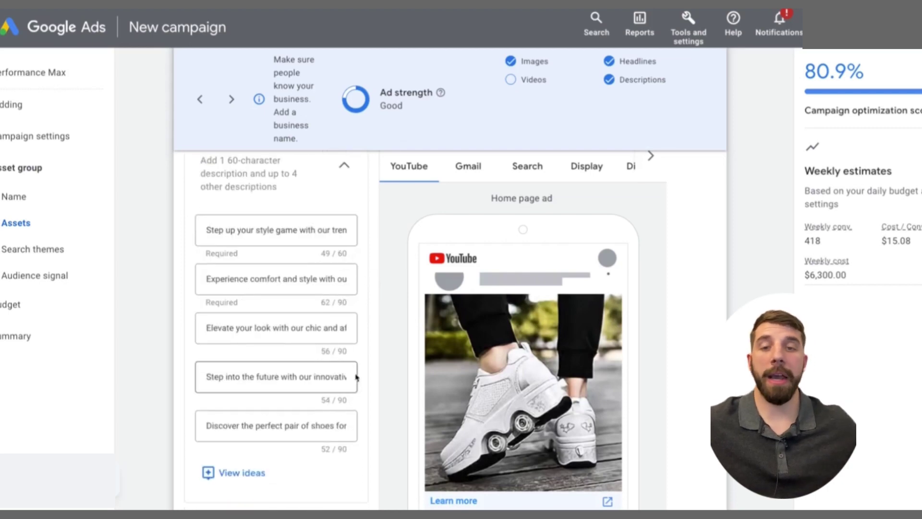
scroll(357, 430, "down", 1)
scroll(312, 437, "down", 1)
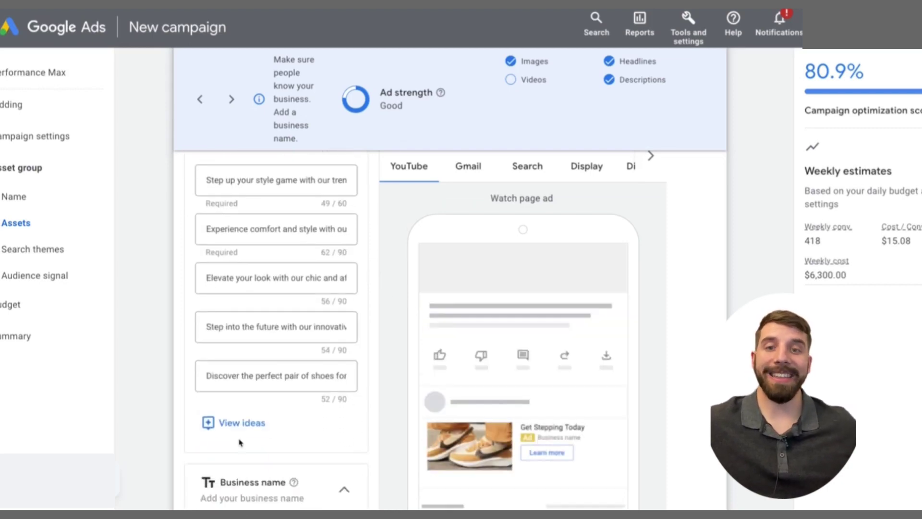
scroll(350, 387, "down", 3)
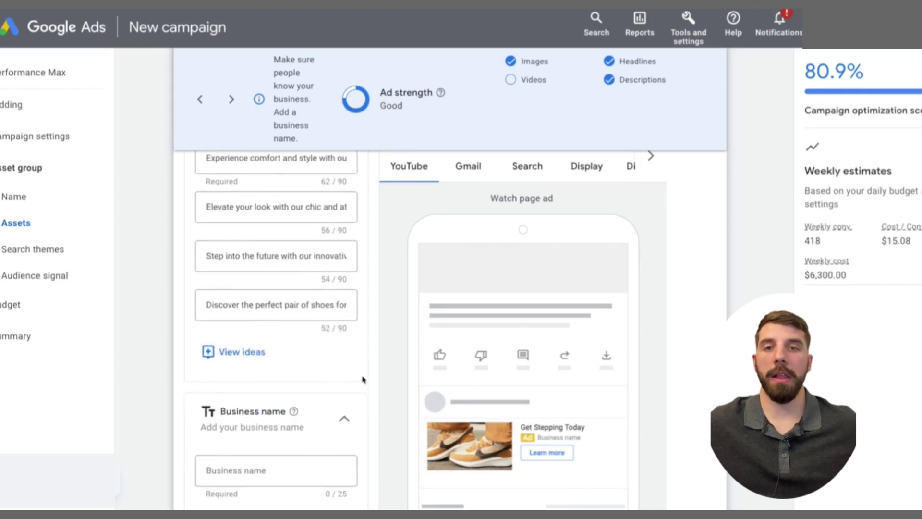
Enter 'Your Business Name' (18/25 characters) in the Business name field
left_click(274, 418)
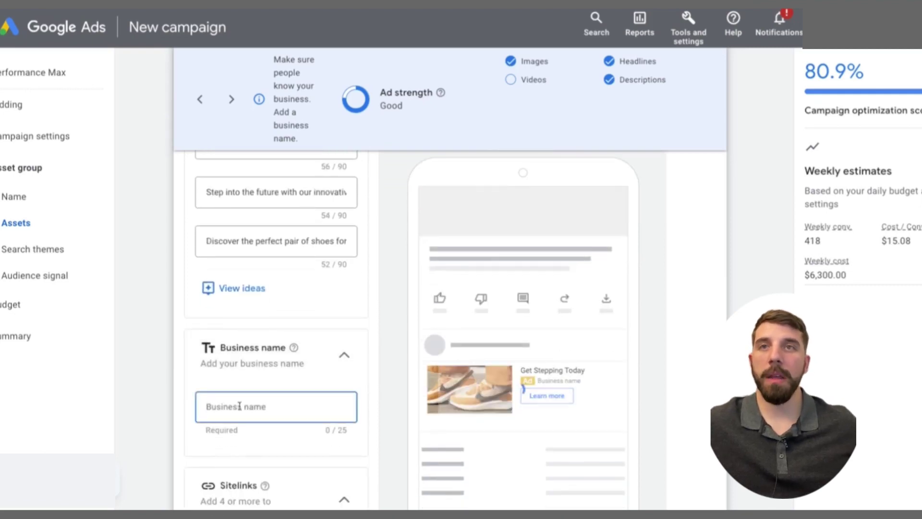
type("Your Business Name")
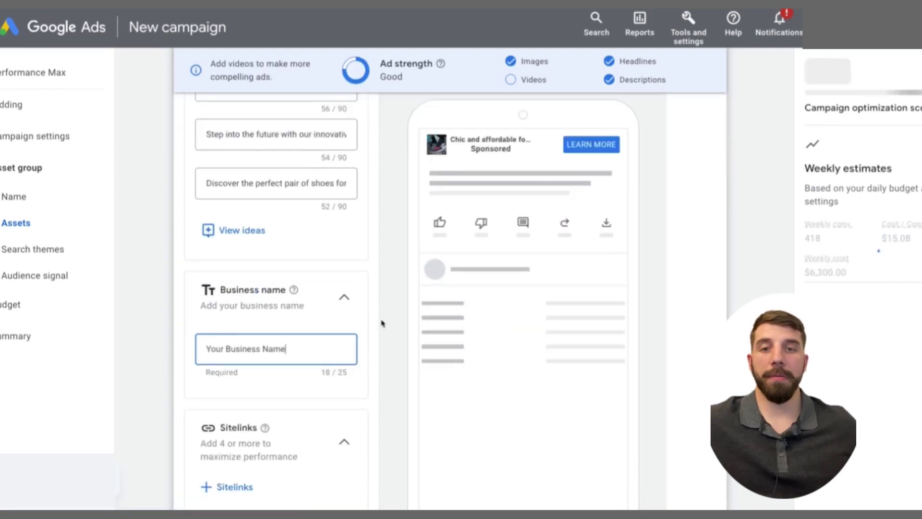
left_click(387, 331)
scroll(382, 332, "down", 2)
scroll(377, 332, "down", 1)
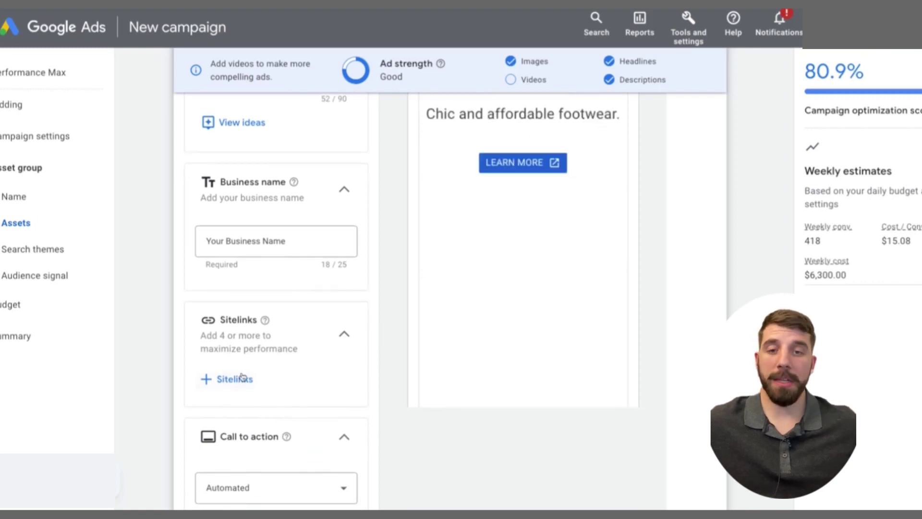
scroll(392, 352, "down", 2)
scroll(391, 352, "down", 1)
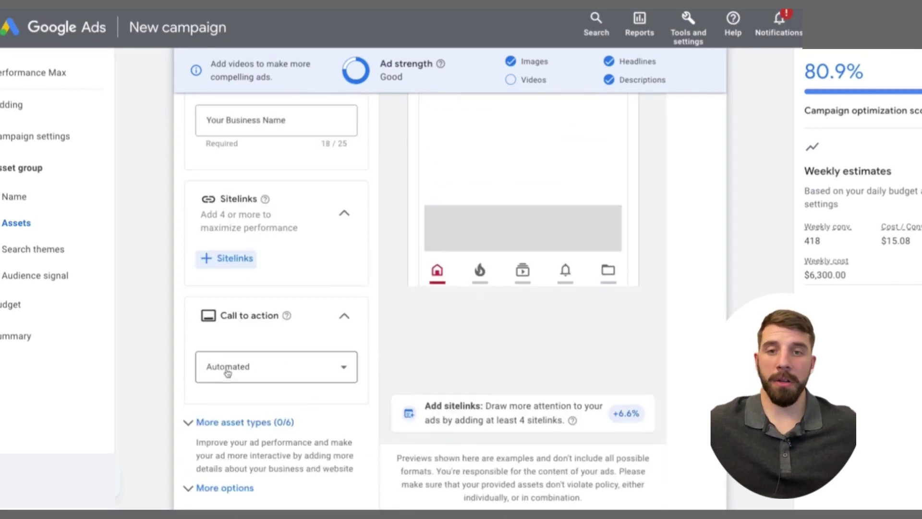
left_click(331, 371)
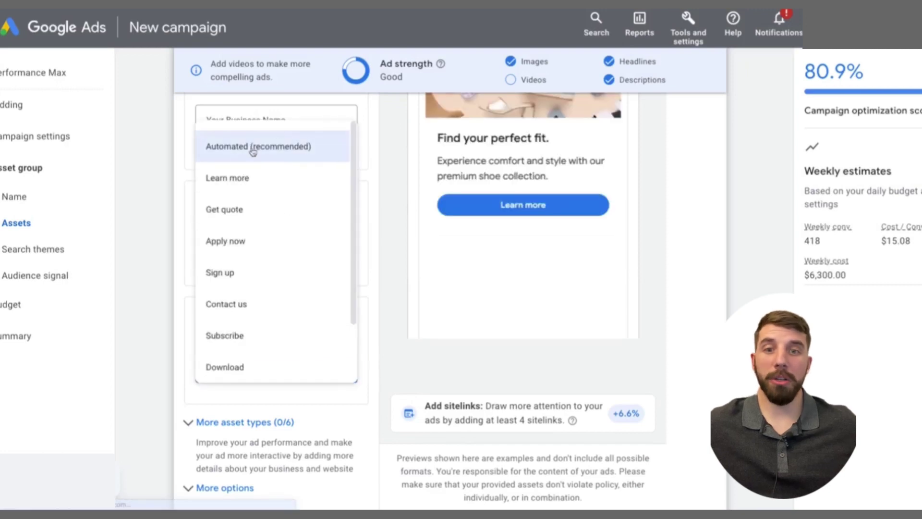
scroll(263, 204, "down", 1)
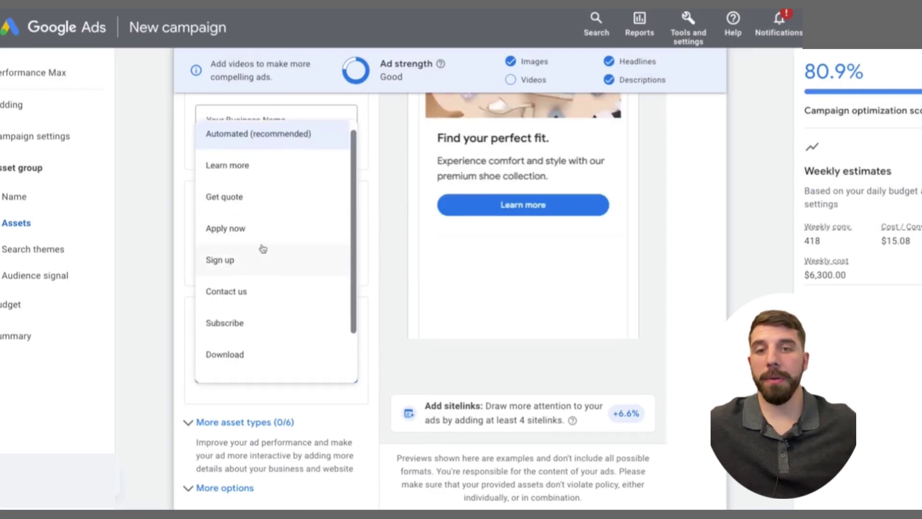
scroll(263, 251, "down", 2)
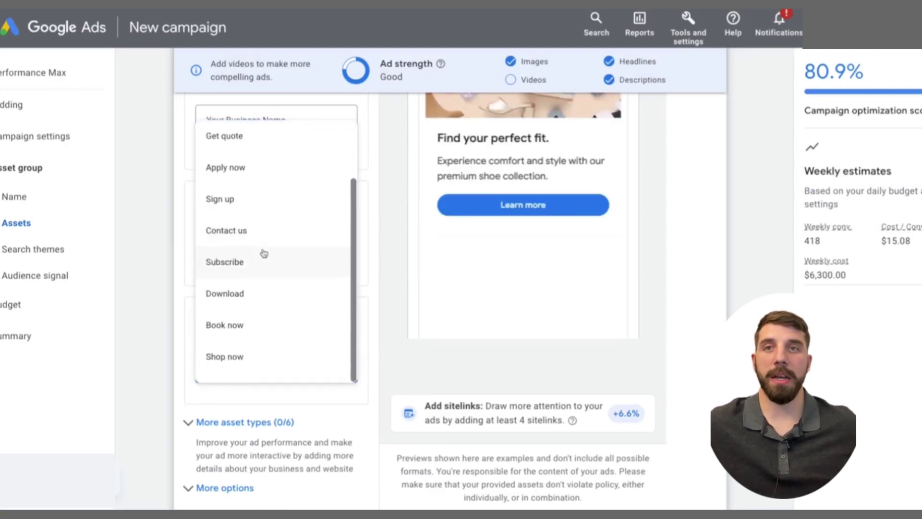
scroll(264, 251, "up", 3)
left_click(255, 148)
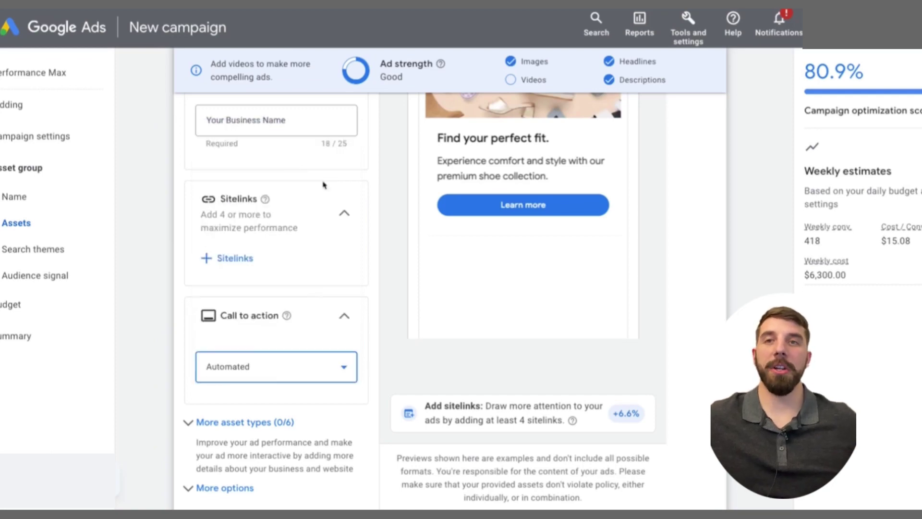
scroll(342, 317, "down", 1)
scroll(366, 309, "down", 3)
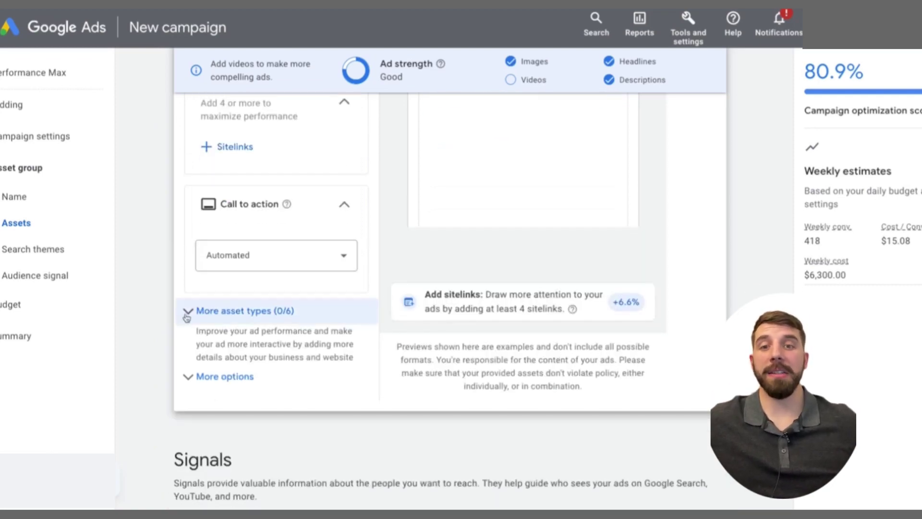
Expand More asset types and open the Promotions asset options
left_click(341, 312)
scroll(377, 298, "down", 3)
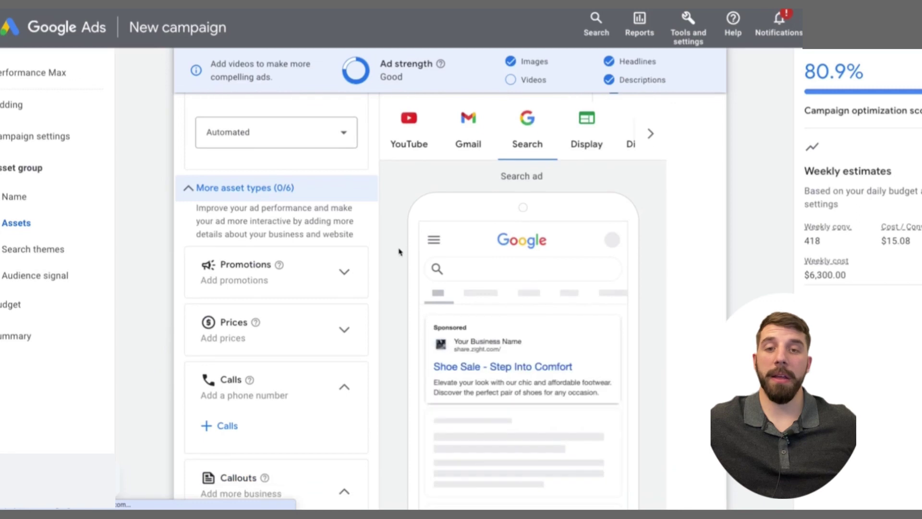
scroll(350, 254, "down", 1)
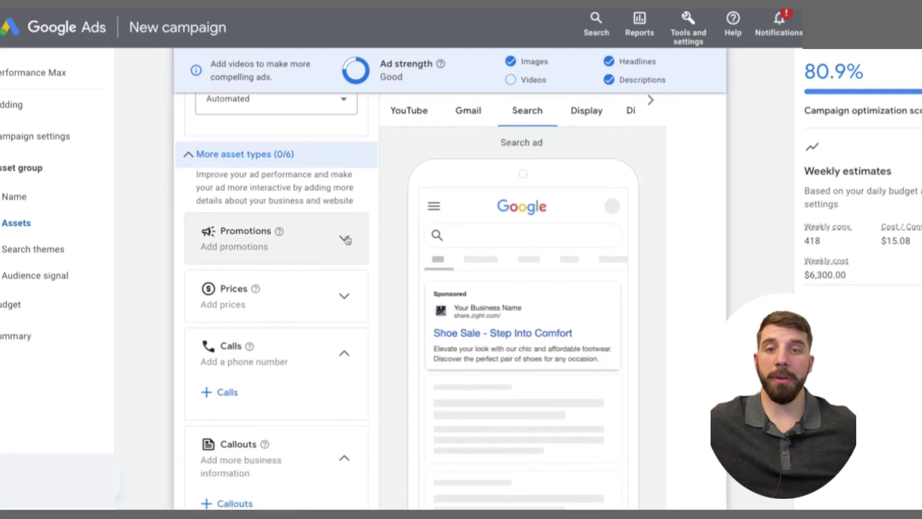
left_click(345, 234)
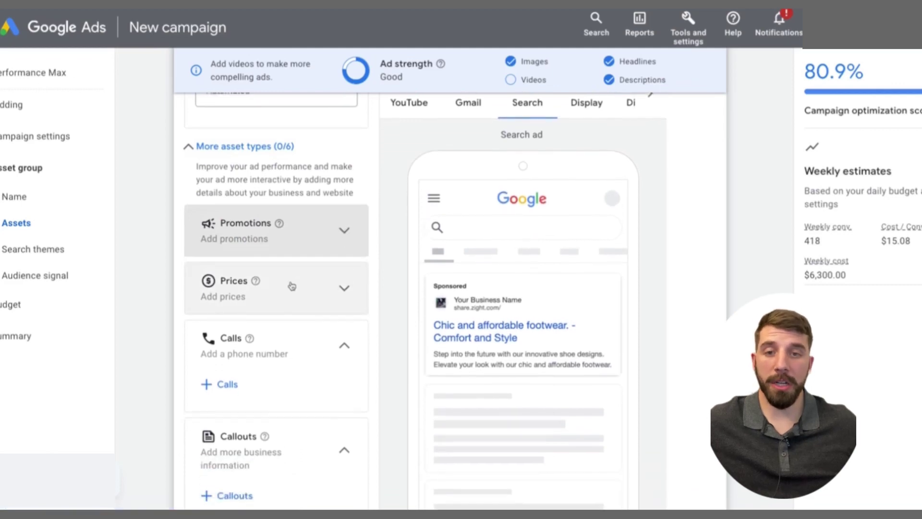
scroll(269, 245, "down", 1)
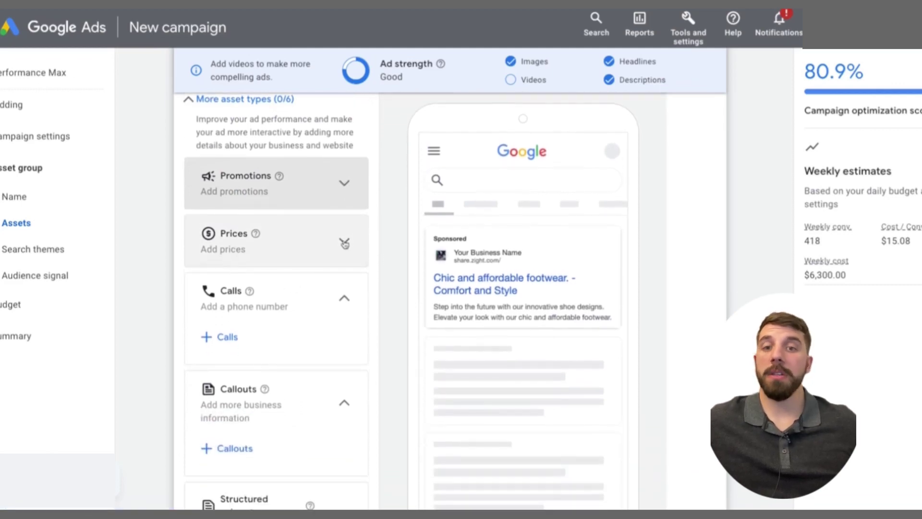
scroll(312, 283, "down", 1)
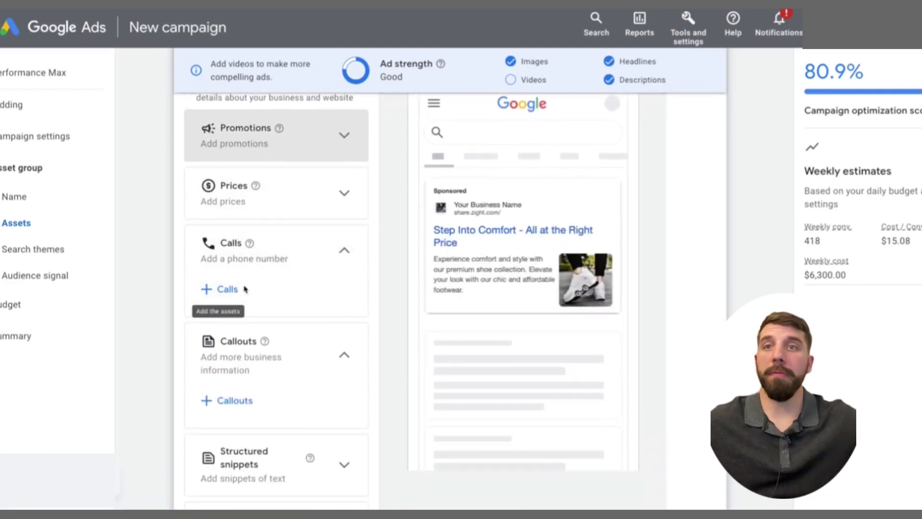
Expand the Structured snippets options and scroll down toward Signals
scroll(317, 297, "down", 1)
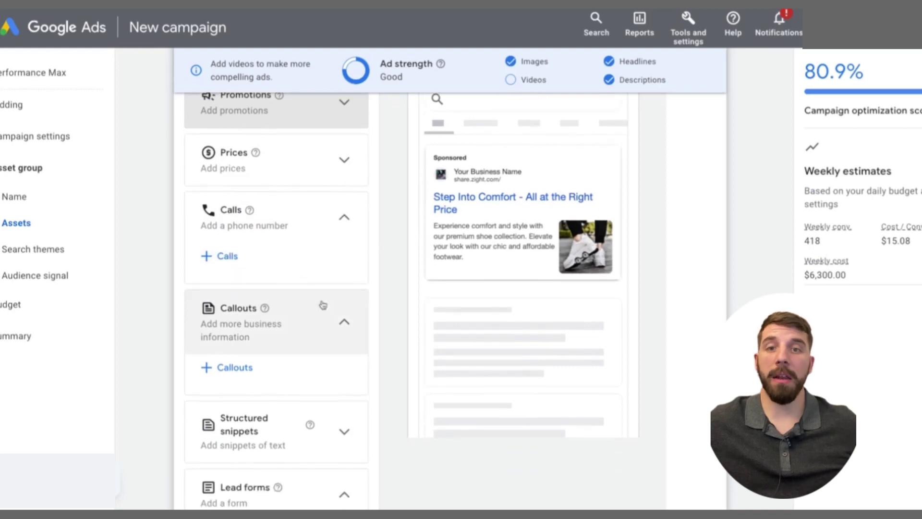
scroll(307, 307, "down", 1)
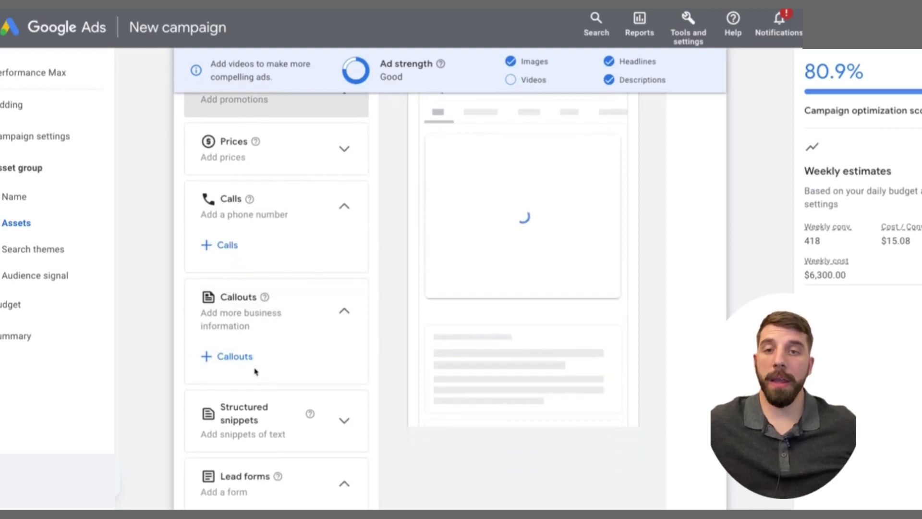
scroll(296, 336, "down", 3)
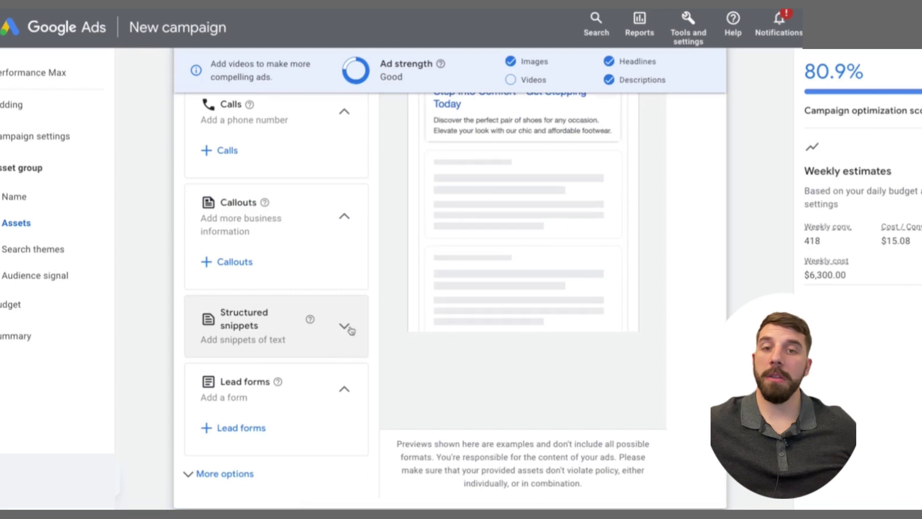
left_click(350, 326)
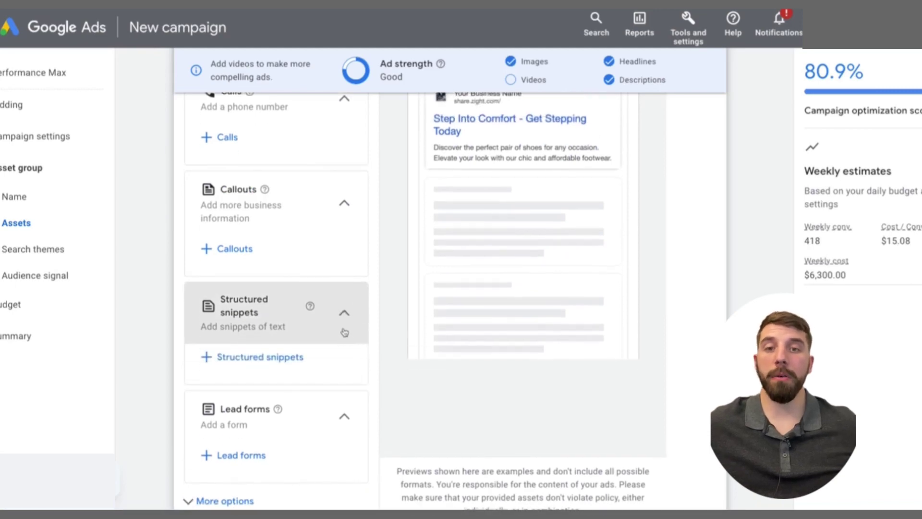
scroll(345, 327, "down", 1)
scroll(365, 295, "down", 5)
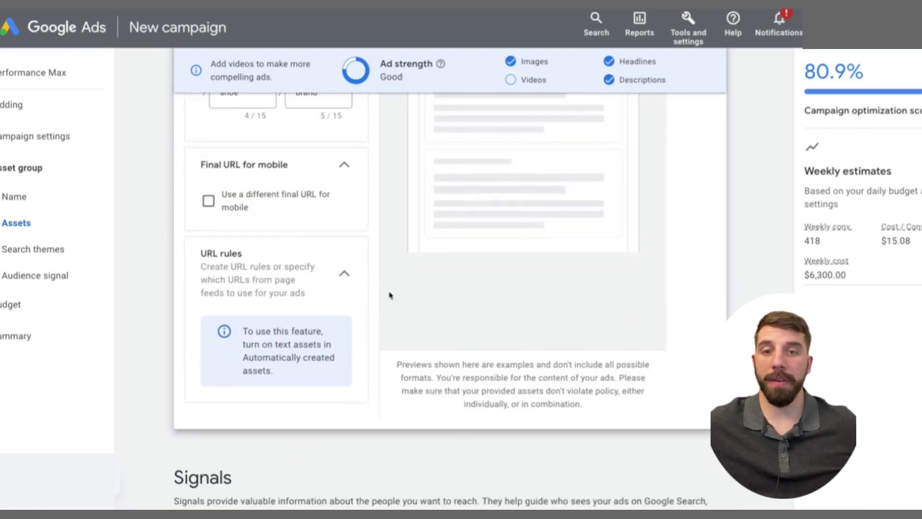
scroll(390, 295, "down", 2)
scroll(446, 323, "down", 3)
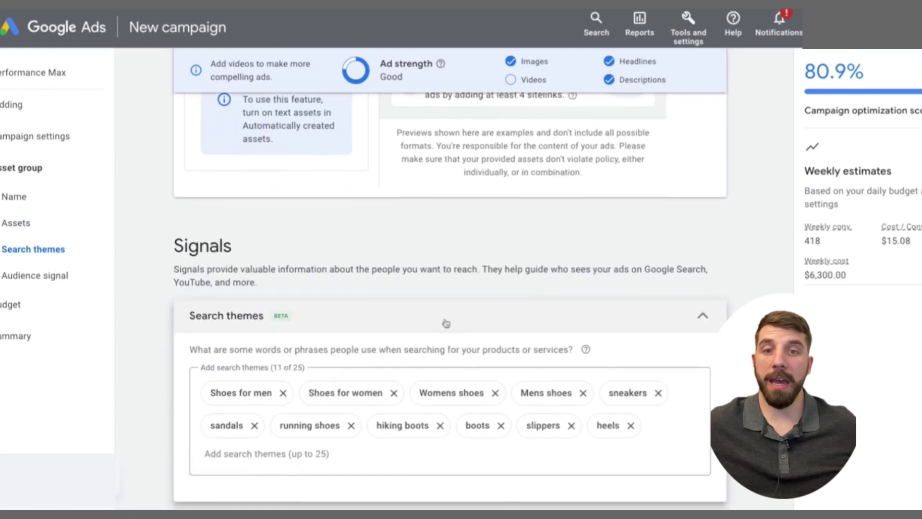
scroll(446, 323, "down", 1)
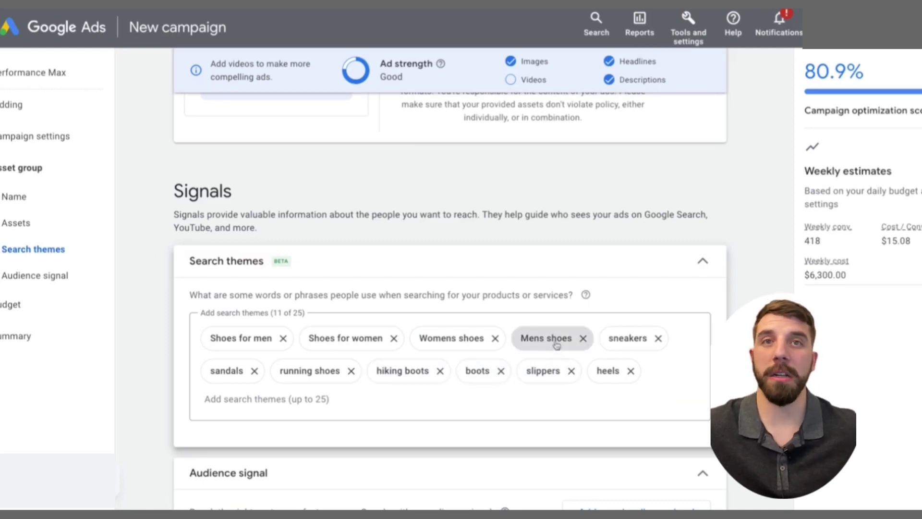
left_click(627, 347)
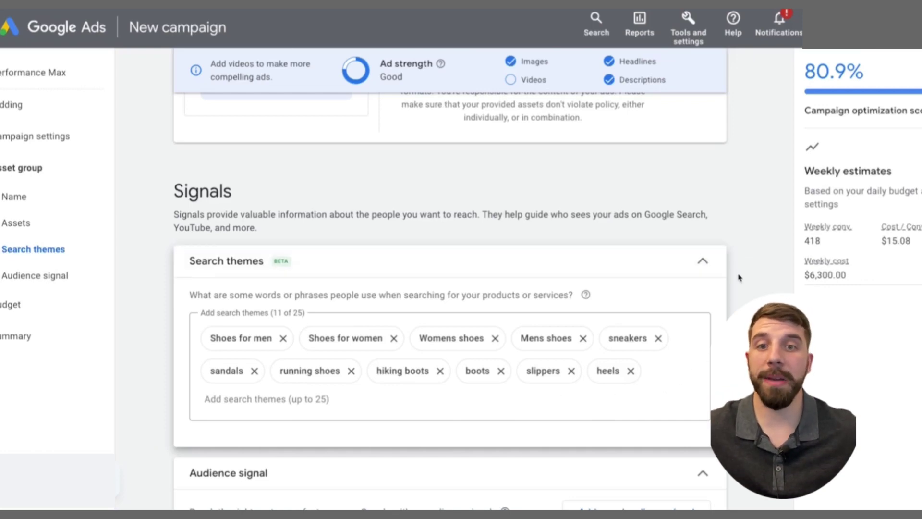
scroll(739, 286, "down", 2)
scroll(744, 291, "down", 4)
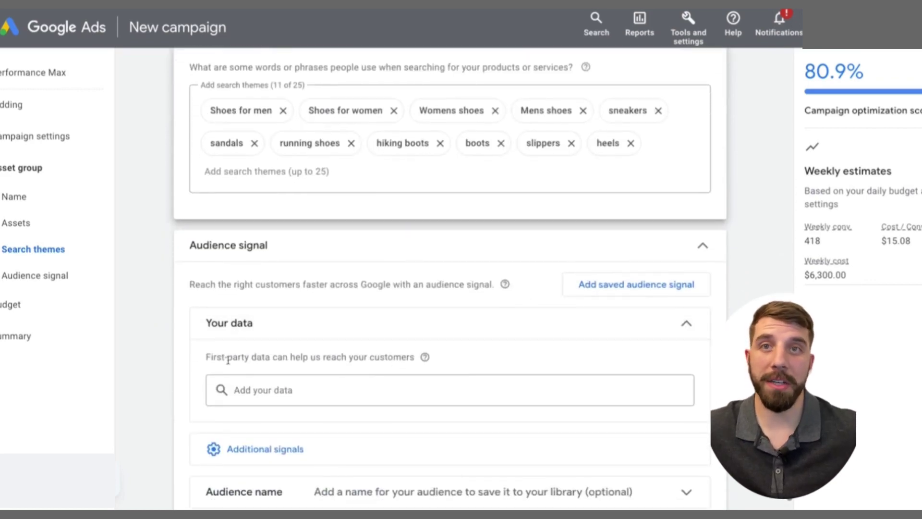
Dismiss the first-party data search and expand Additional signals for the audience signal
left_click(306, 393)
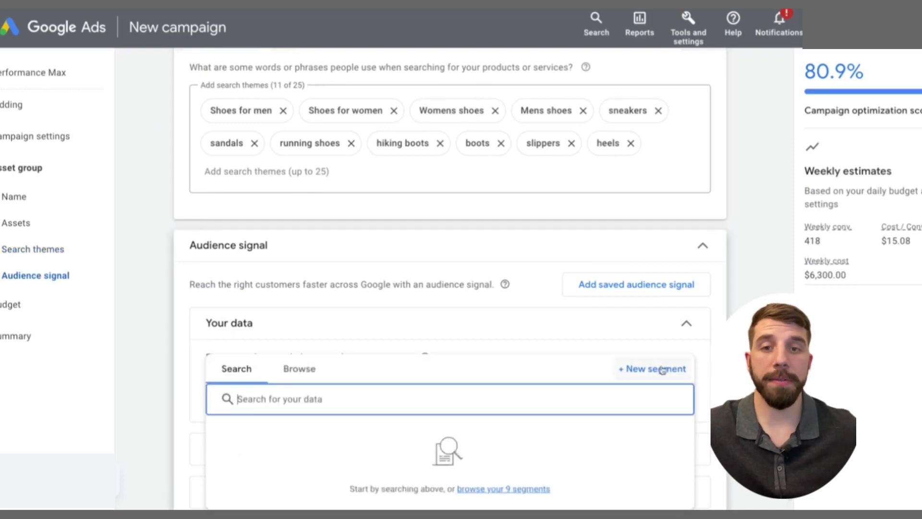
scroll(709, 350, "down", 2)
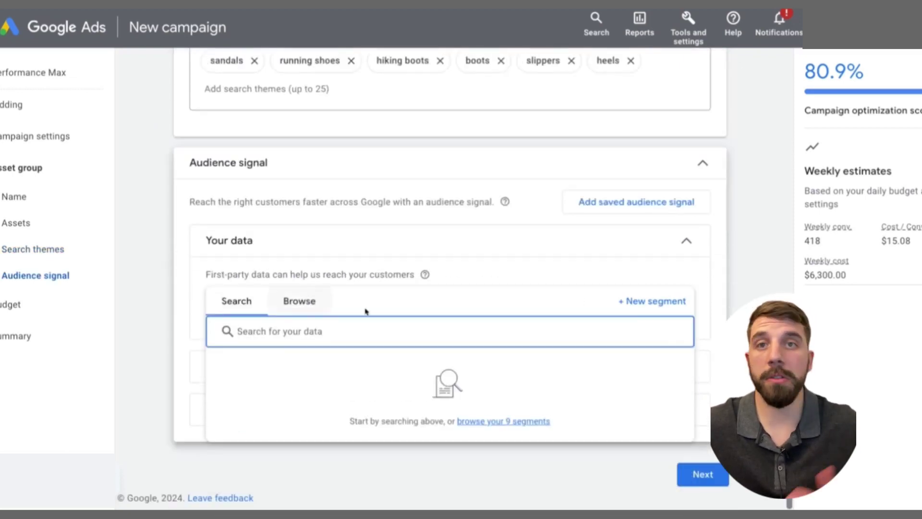
left_click(727, 293)
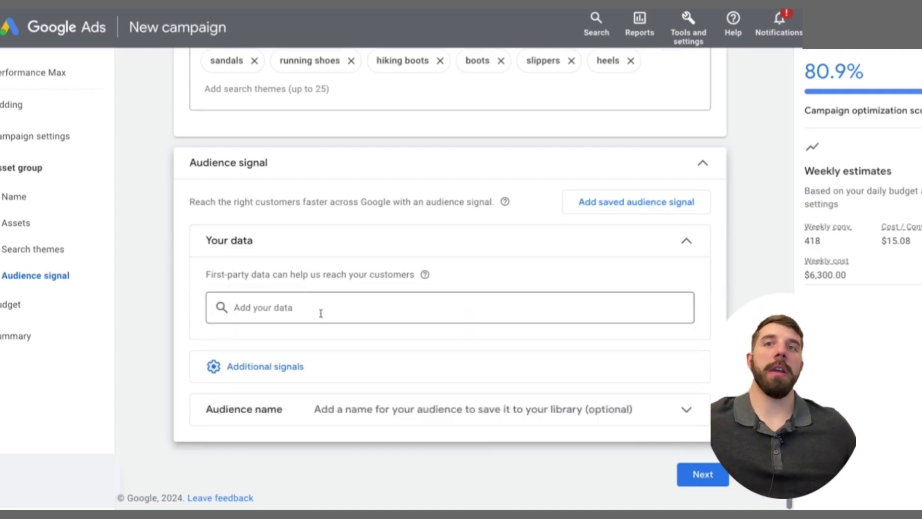
left_click(278, 367)
scroll(499, 346, "down", 1)
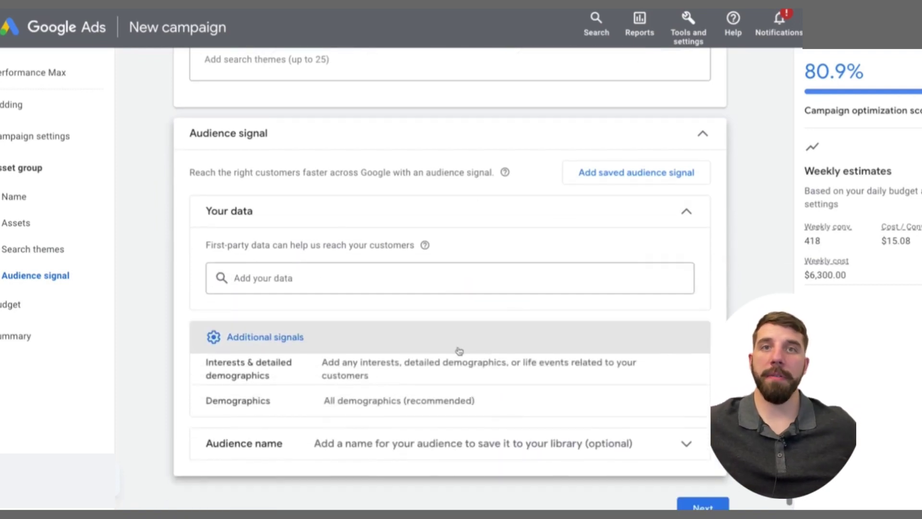
Search 'shoes' and add the Shoes and Athletic Shoes in-market interest segments
left_click(685, 358)
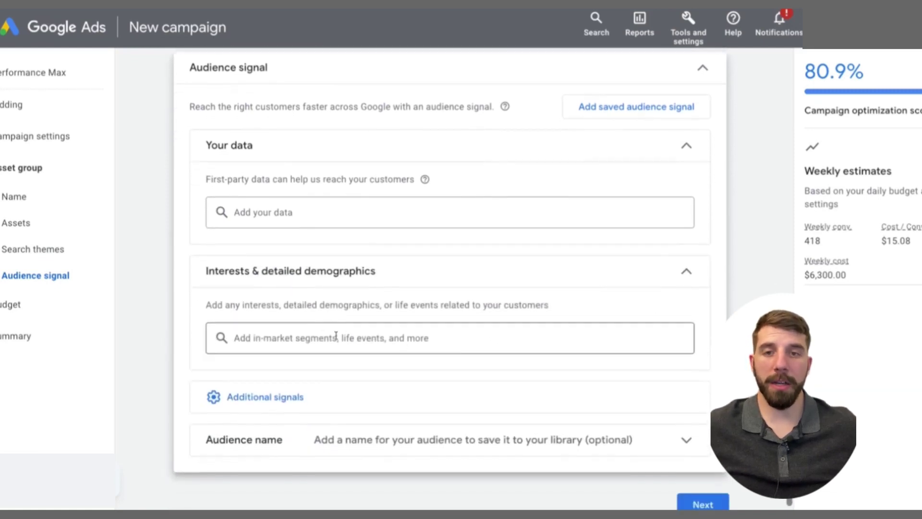
left_click(286, 336)
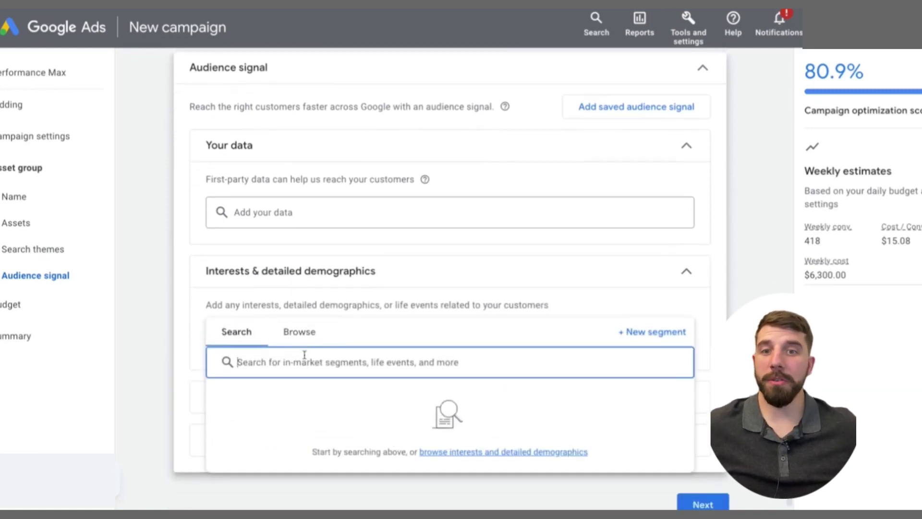
type("shoes")
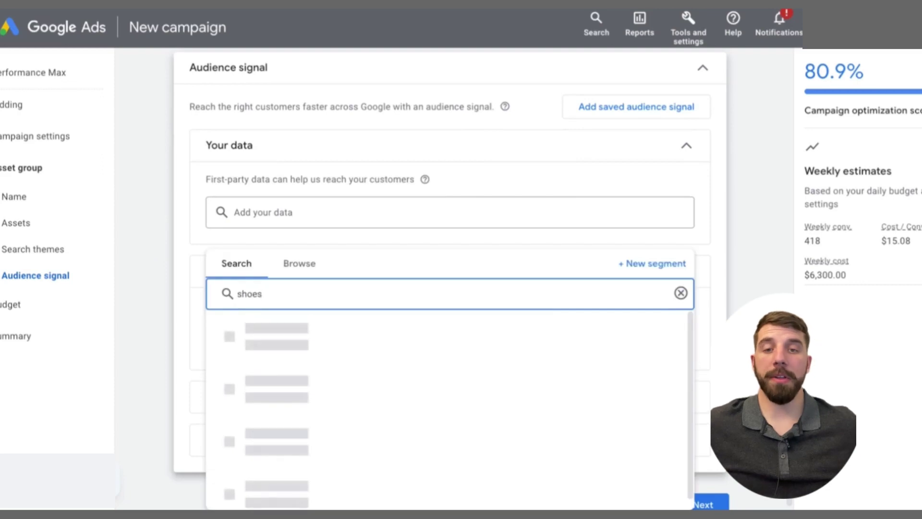
left_click(222, 352)
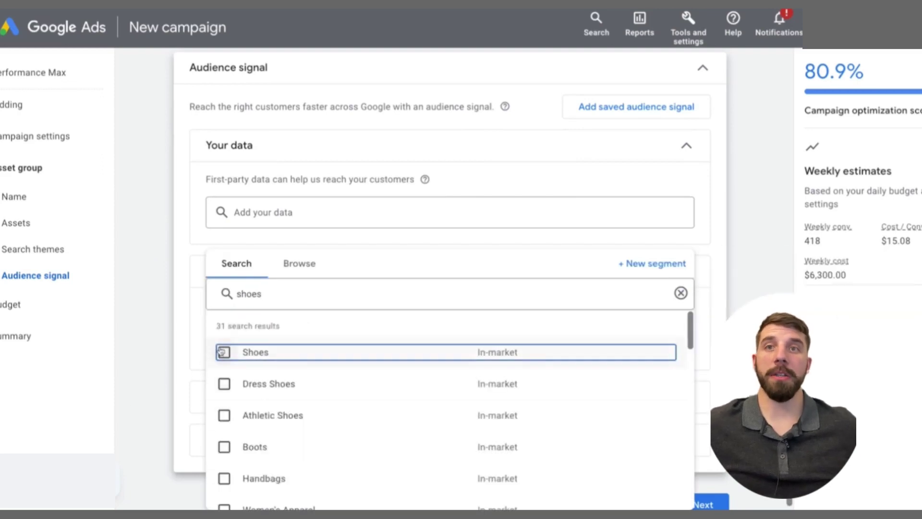
left_click(224, 415)
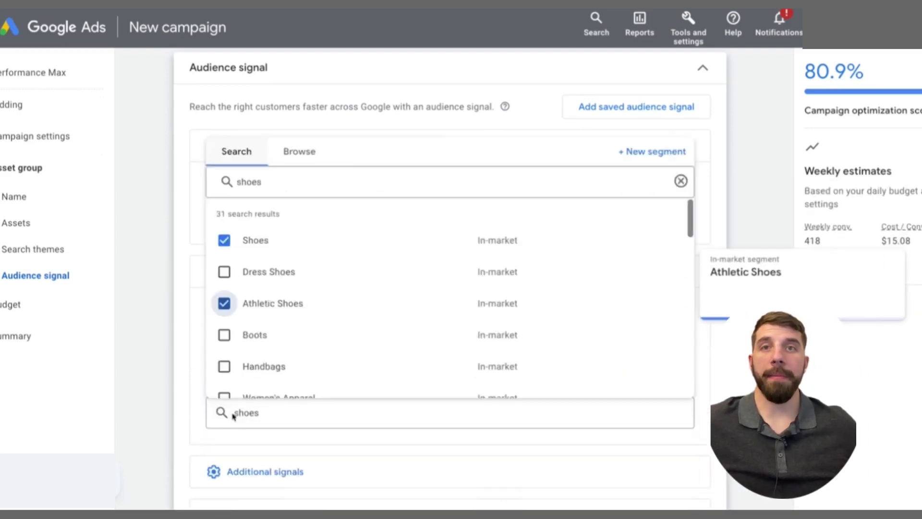
key("Escape")
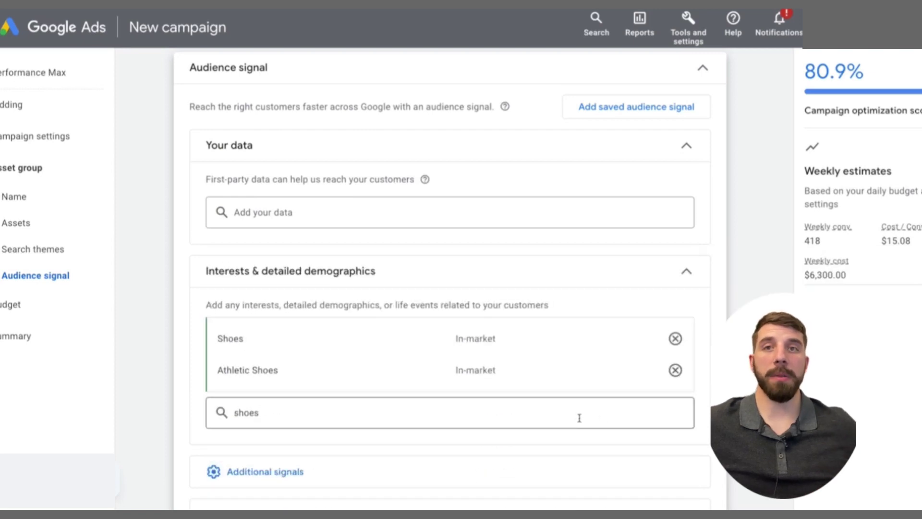
scroll(401, 391, "down", 2)
left_click(298, 401)
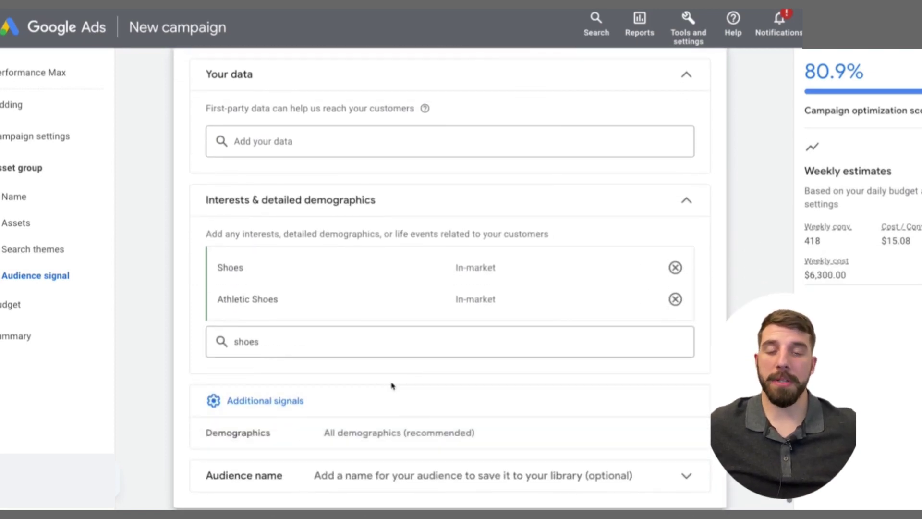
Open Demographics and keep both female and male audiences included
scroll(391, 383, "down", 1)
left_click(603, 416)
scroll(598, 389, "down", 2)
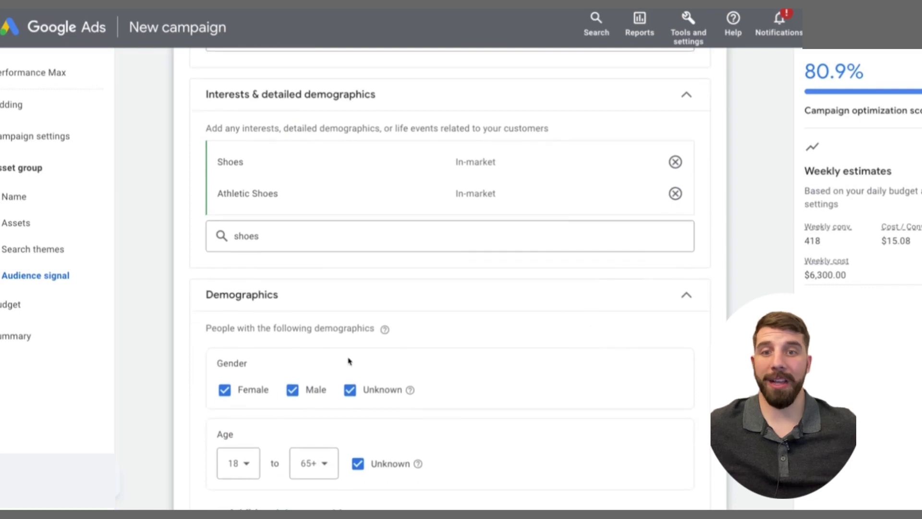
left_click(224, 384)
left_click(239, 390)
left_click(292, 390)
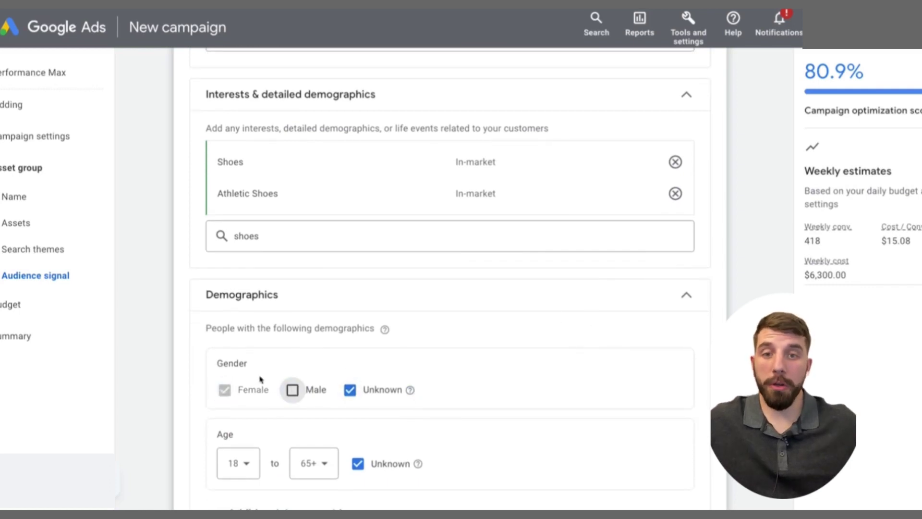
left_click(294, 389)
scroll(459, 340, "down", 2)
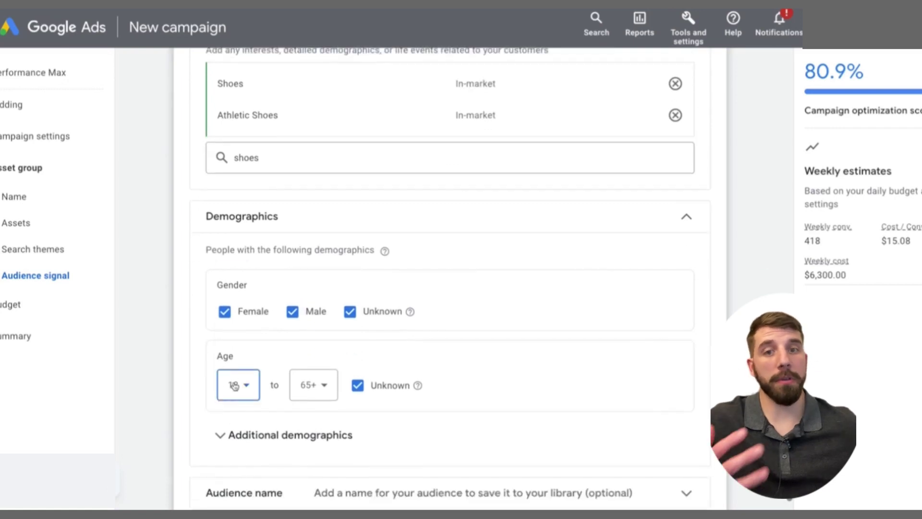
Keep the age range at 18 to 65+ and expand the parental status and household income options
left_click(235, 384)
left_click(477, 372)
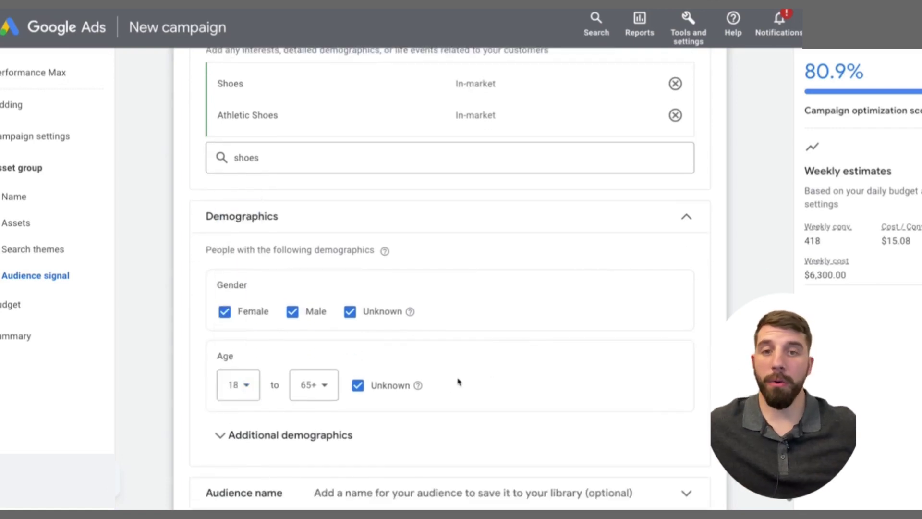
scroll(451, 373, "down", 1)
left_click(228, 412)
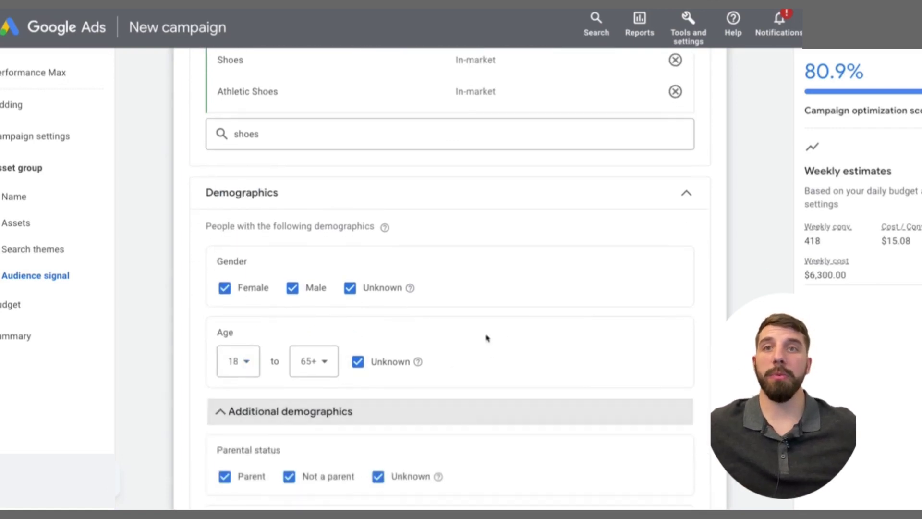
scroll(480, 343, "down", 1)
scroll(576, 332, "down", 3)
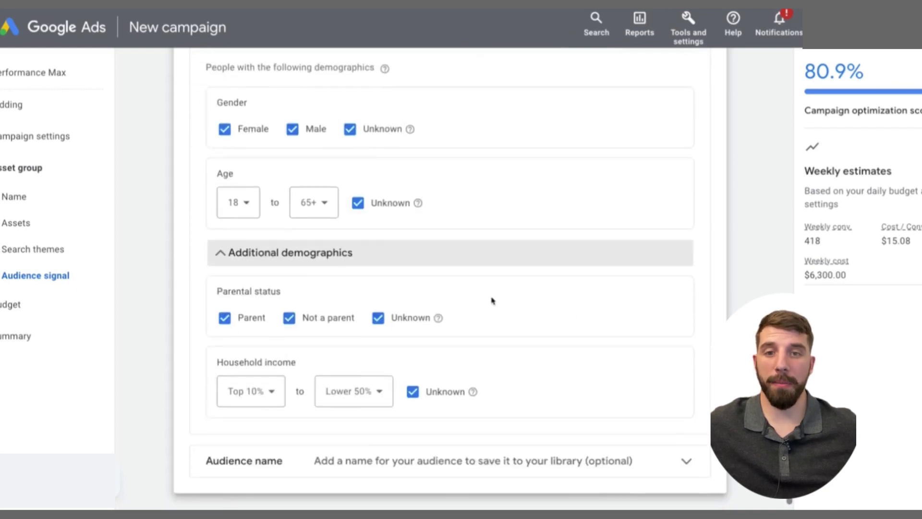
Name the audience signal 'name your audience' and continue to the Budget step
left_click(664, 411)
scroll(514, 262, "down", 1)
left_click(283, 406)
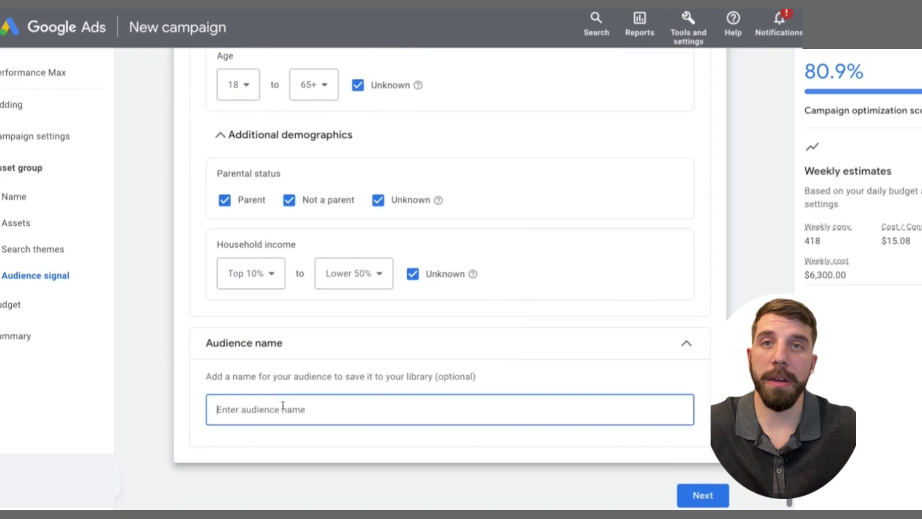
type("name your")
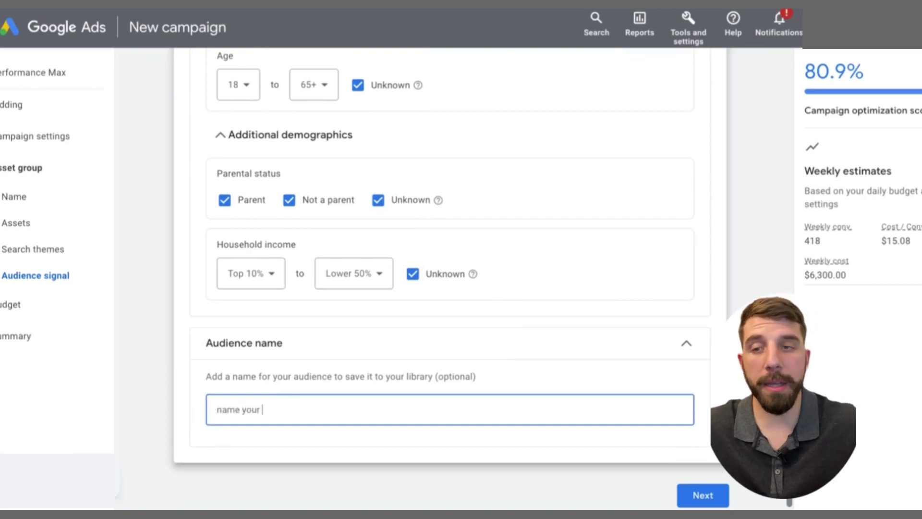
scroll(701, 480, "down", 1)
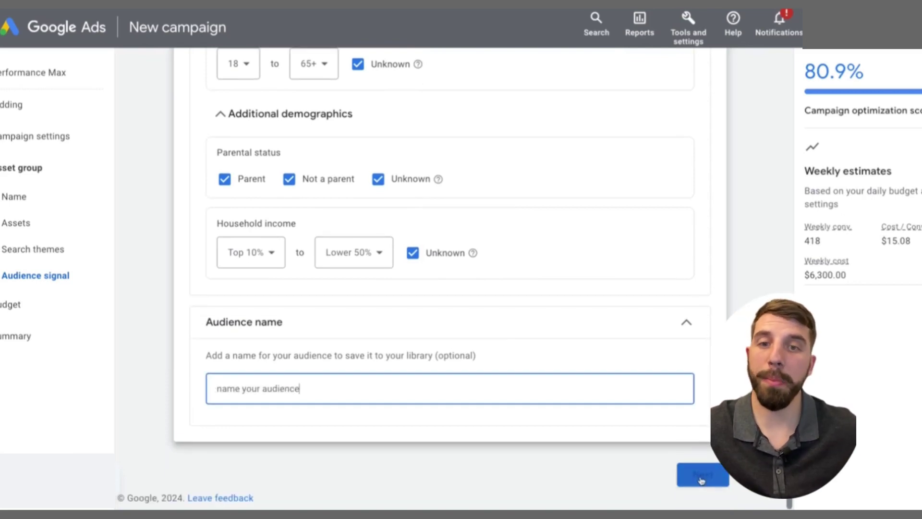
left_click(700, 478)
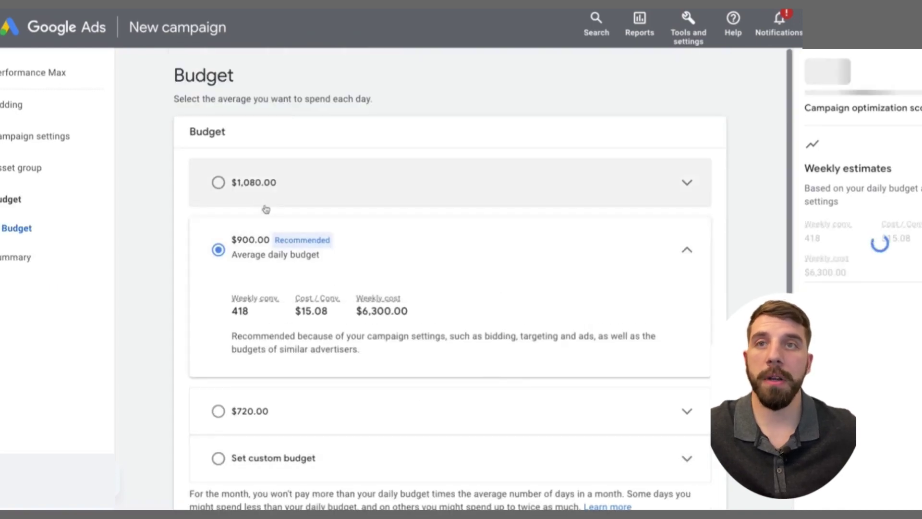
Replace the 900.00 suggestion with a custom $25.00 average daily budget and continue
scroll(253, 339, "down", 1)
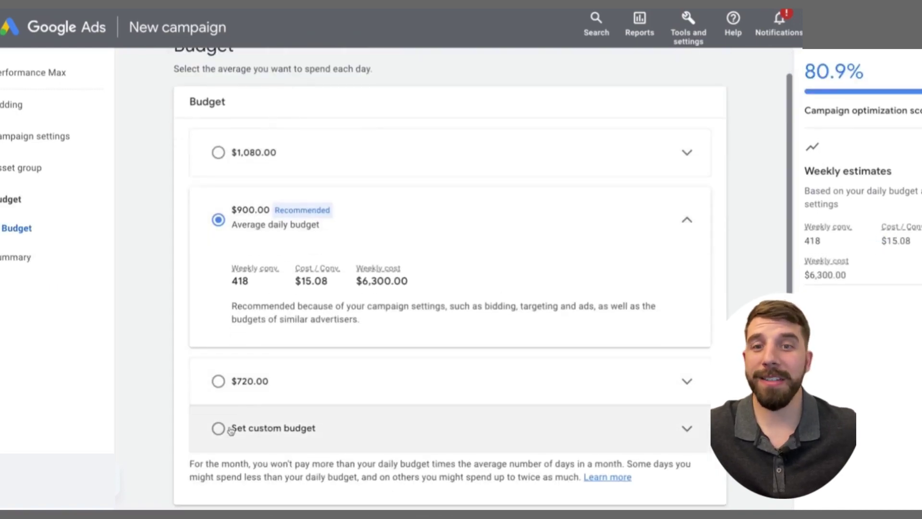
left_click(231, 428)
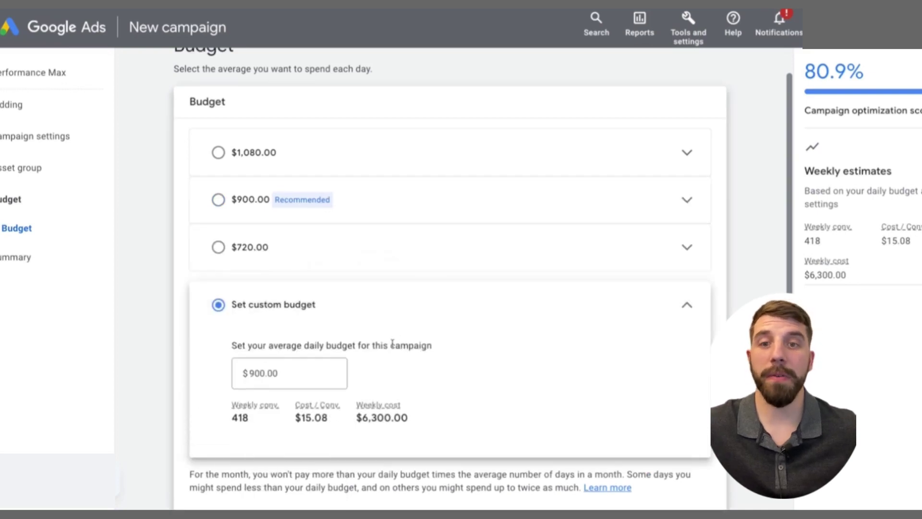
double_click(263, 375)
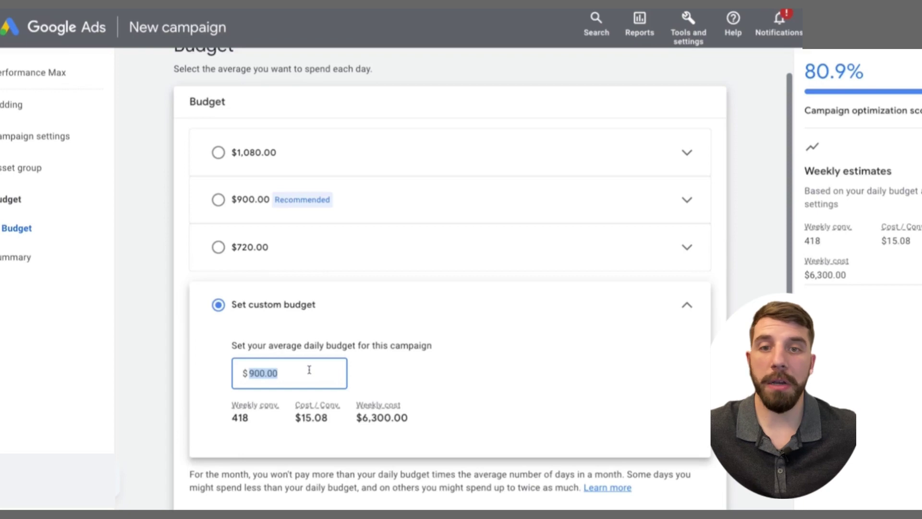
type("25")
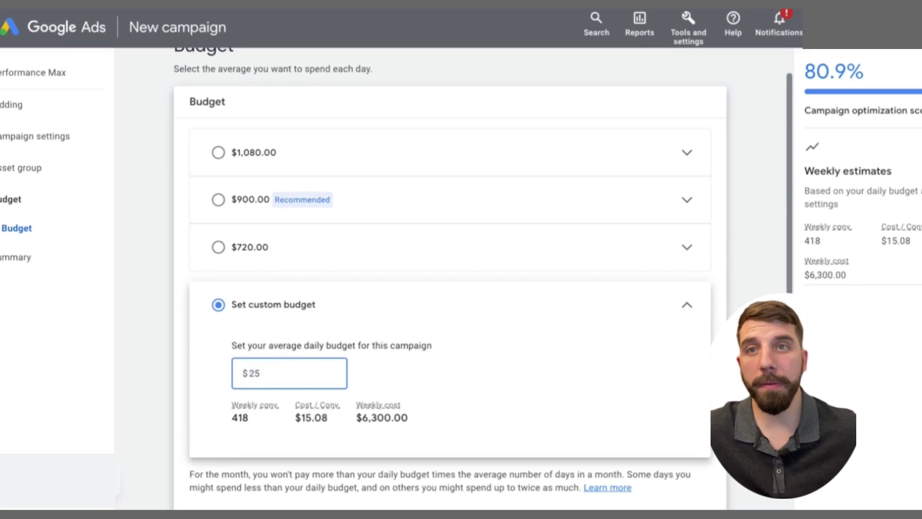
left_click(427, 381)
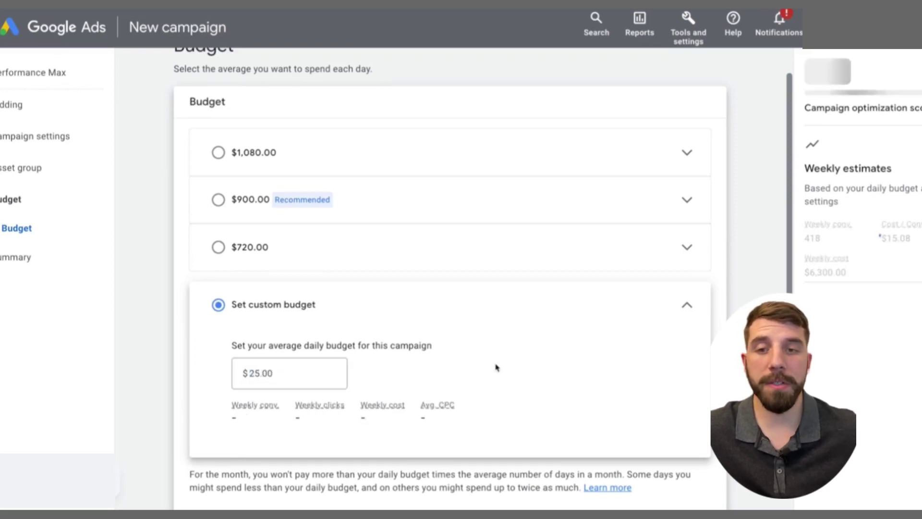
left_click(688, 307)
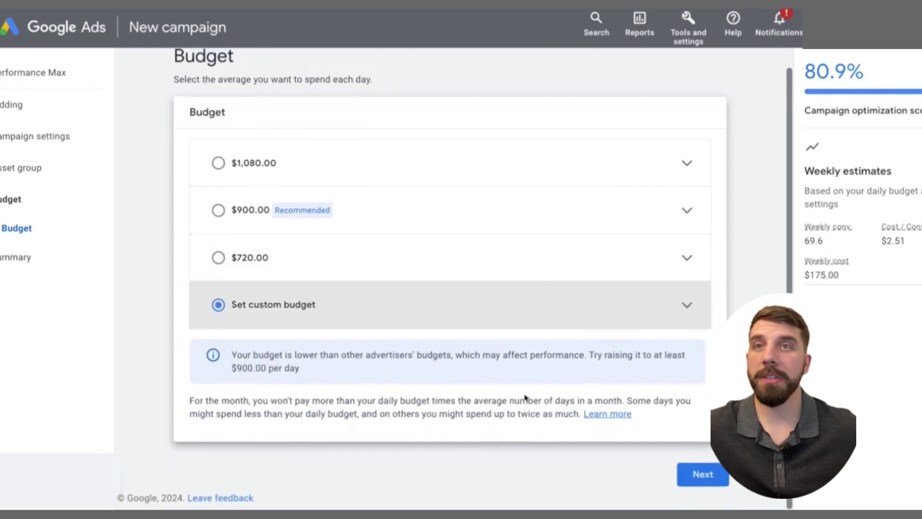
left_click(705, 472)
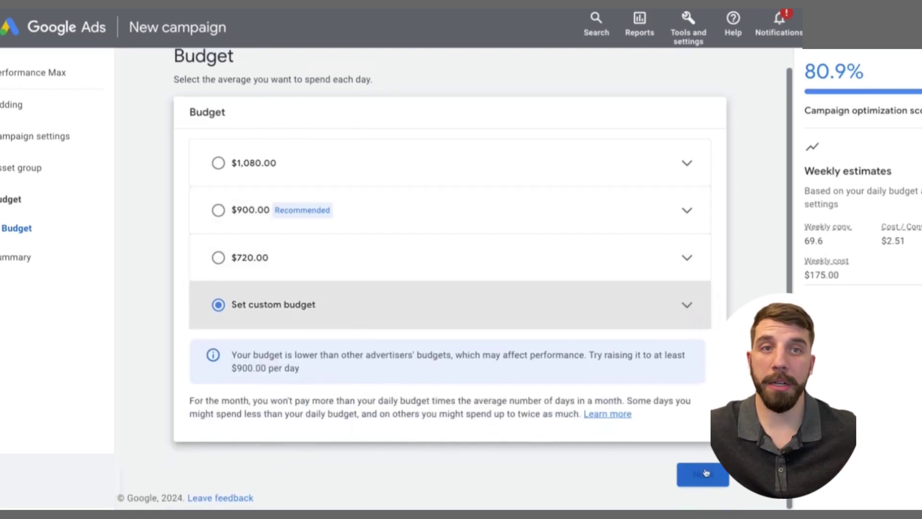